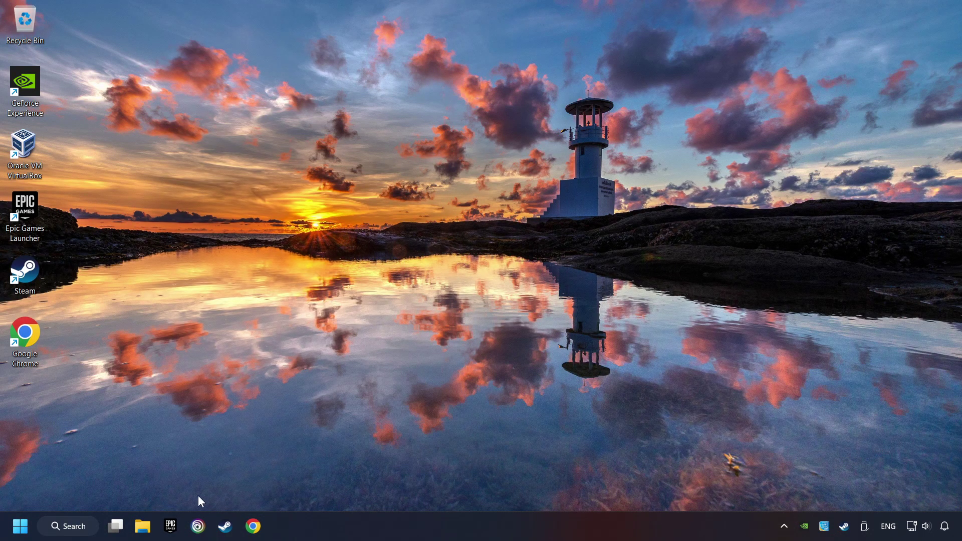
Open Device Manager from a Windows search for 'device manager'.
{"action": "left_click", "coordinate": [86, 527]}
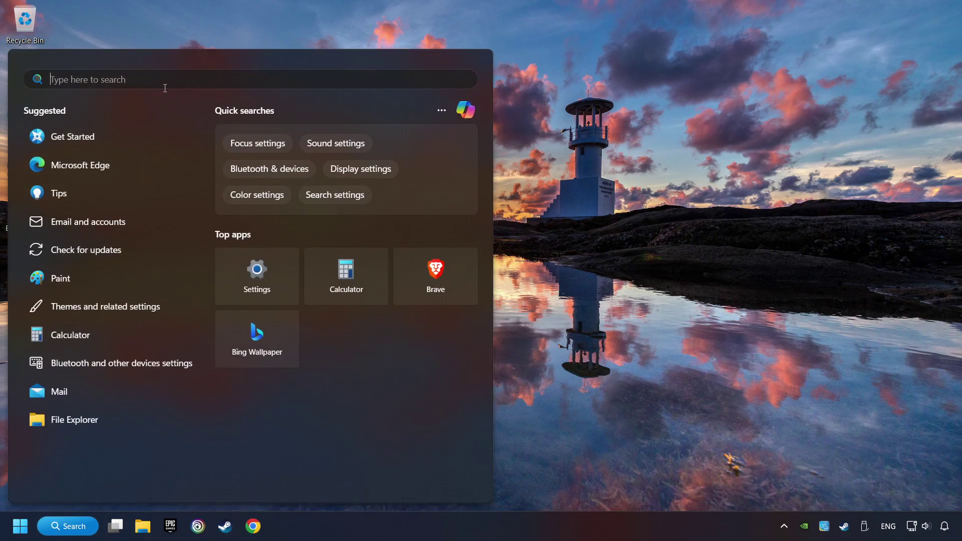
{"action": "type", "text": "device manager"}
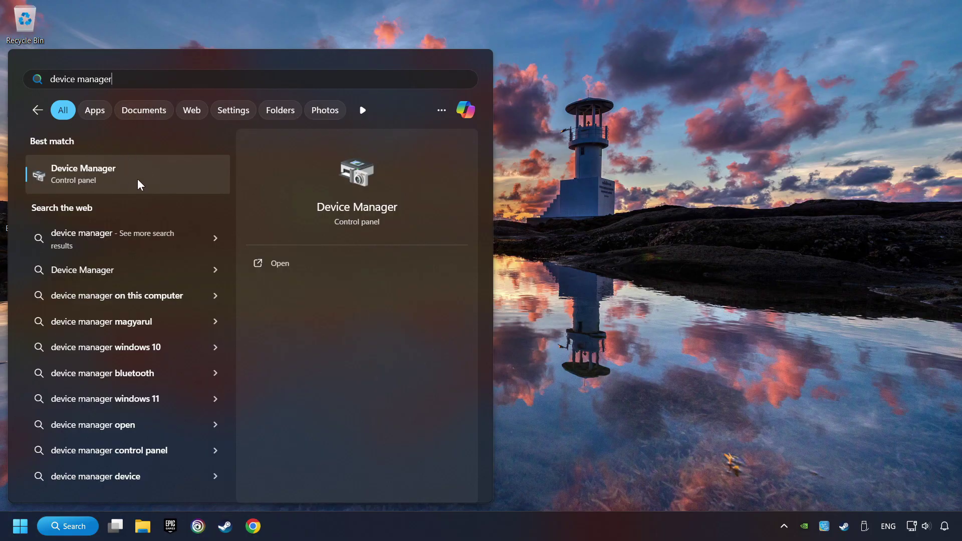
{"action": "left_click", "coordinate": [179, 175]}
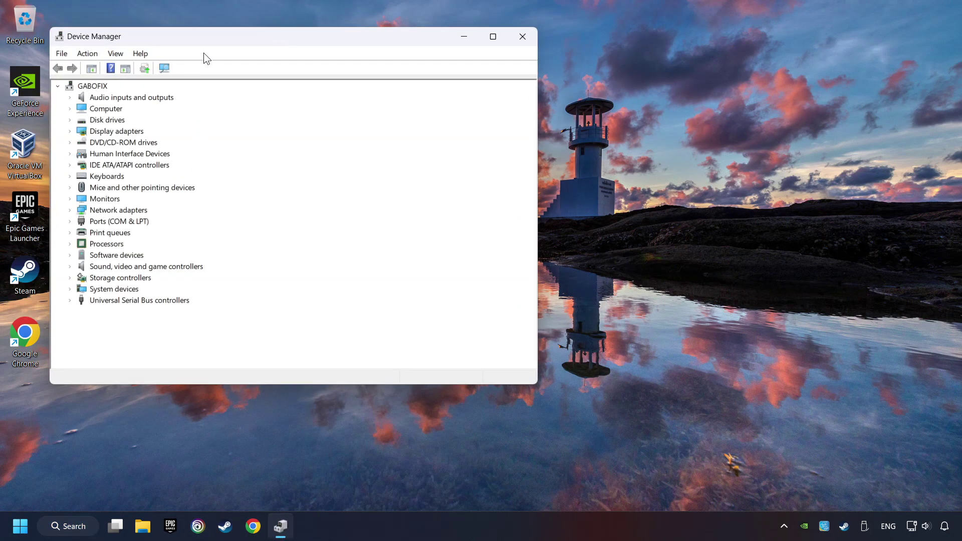
{"action": "left_click_drag", "start_coordinate": [206, 37], "coordinate": [381, 96]}
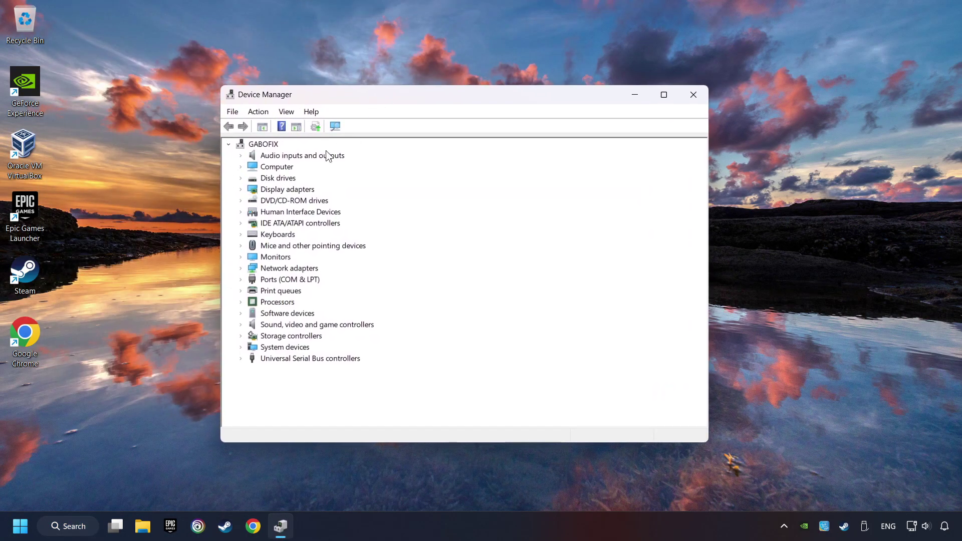
Search automatically for a driver update for the NVIDIA GeForce GTX 1050 Ti; the best driver is already installed.
{"action": "left_click", "coordinate": [252, 192]}
{"action": "left_click", "coordinate": [240, 189]}
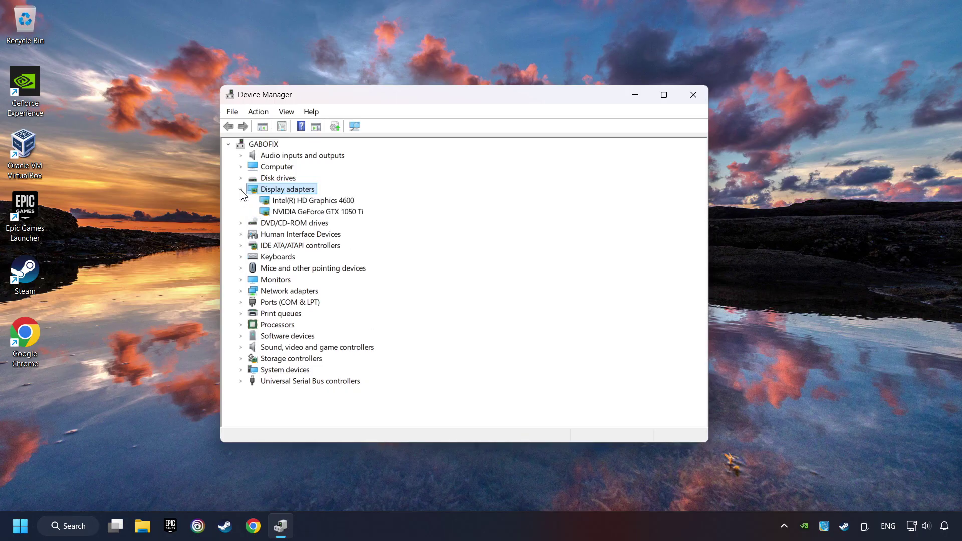
{"action": "left_click", "coordinate": [281, 213]}
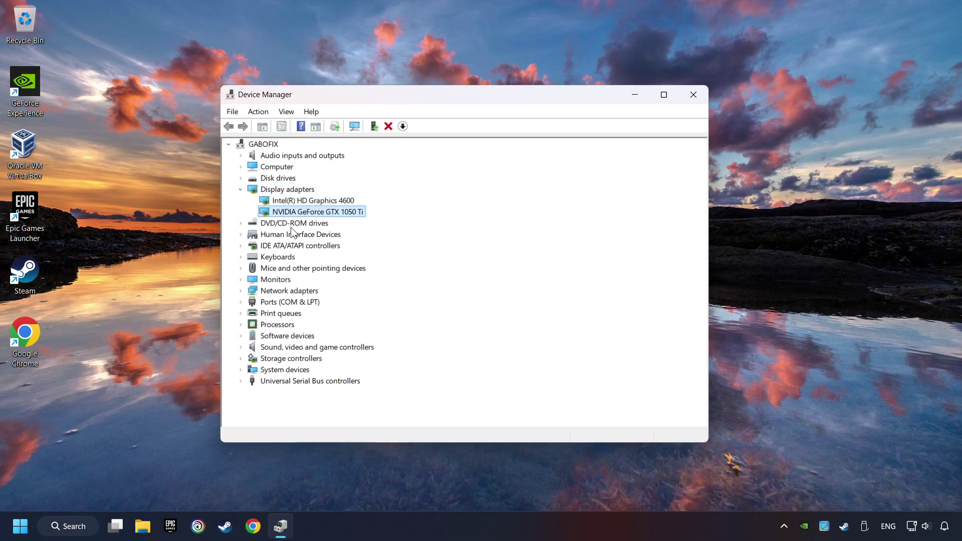
{"action": "right_click", "coordinate": [308, 213]}
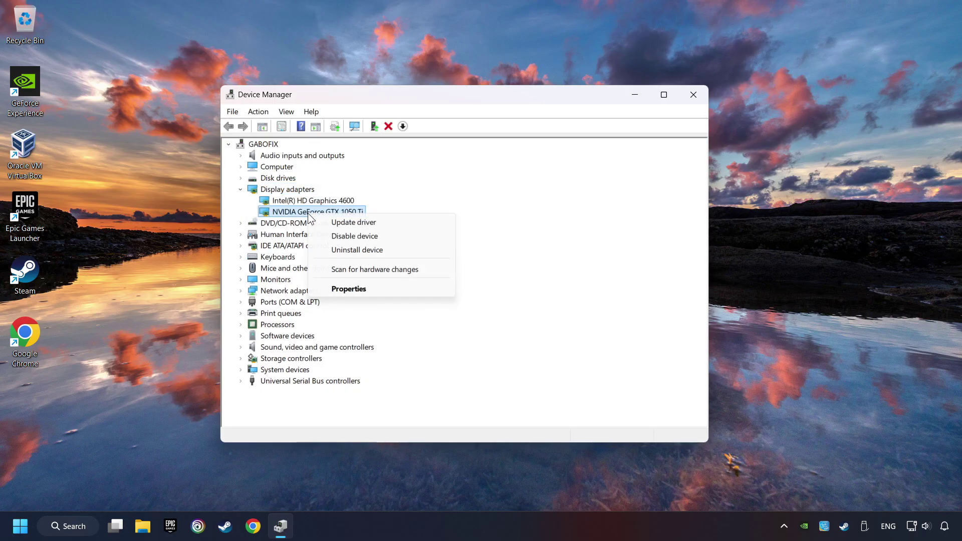
{"action": "left_click", "coordinate": [385, 223]}
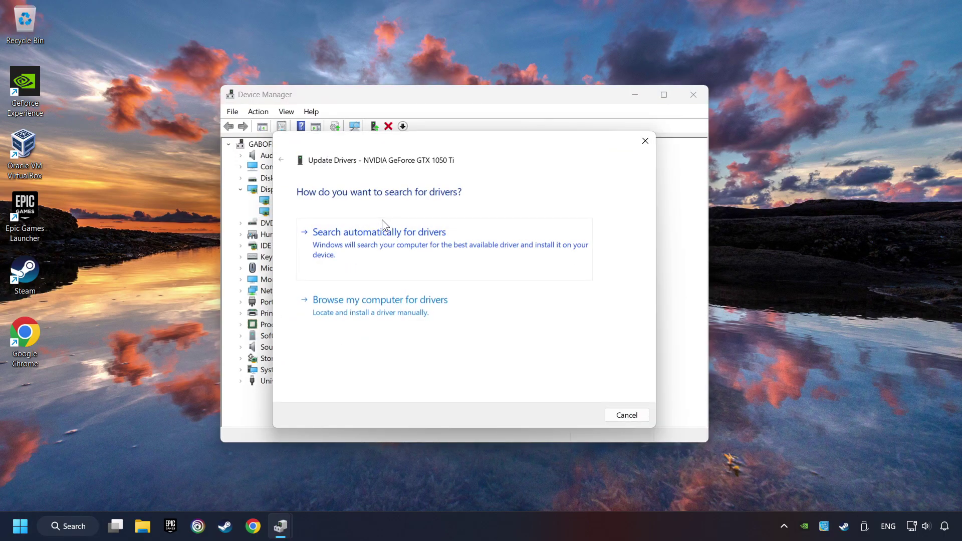
{"action": "left_click", "coordinate": [401, 237]}
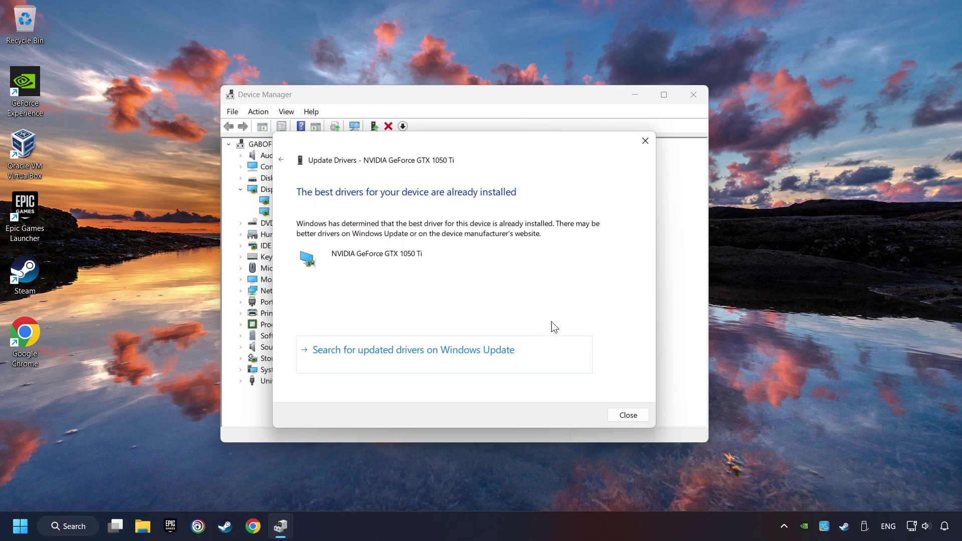
{"action": "left_click", "coordinate": [629, 415]}
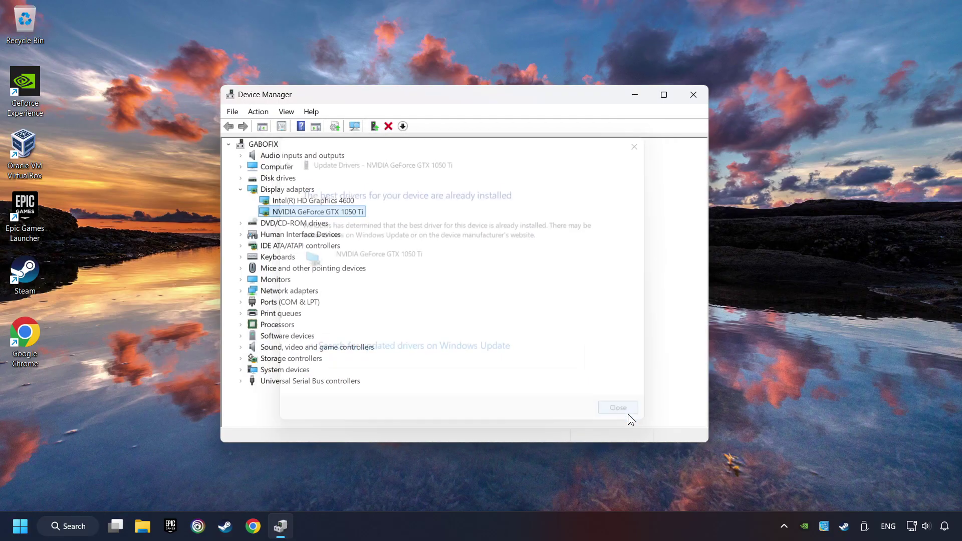
Close Device Manager and reach NVIDIA's Official GeForce Drivers page via a 'nvidia geforce driver download' search.
{"action": "left_click", "coordinate": [695, 99]}
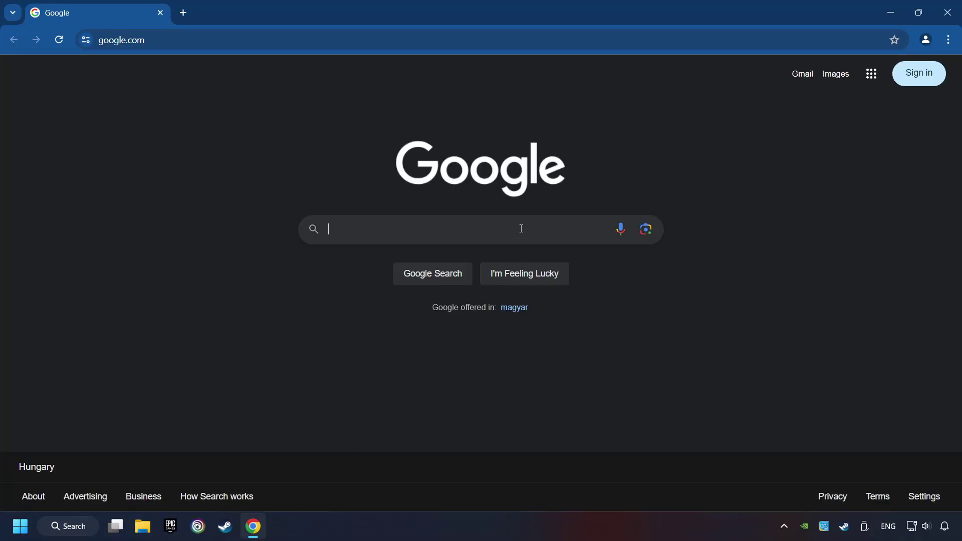
{"action": "type", "text": "nvidia g"}
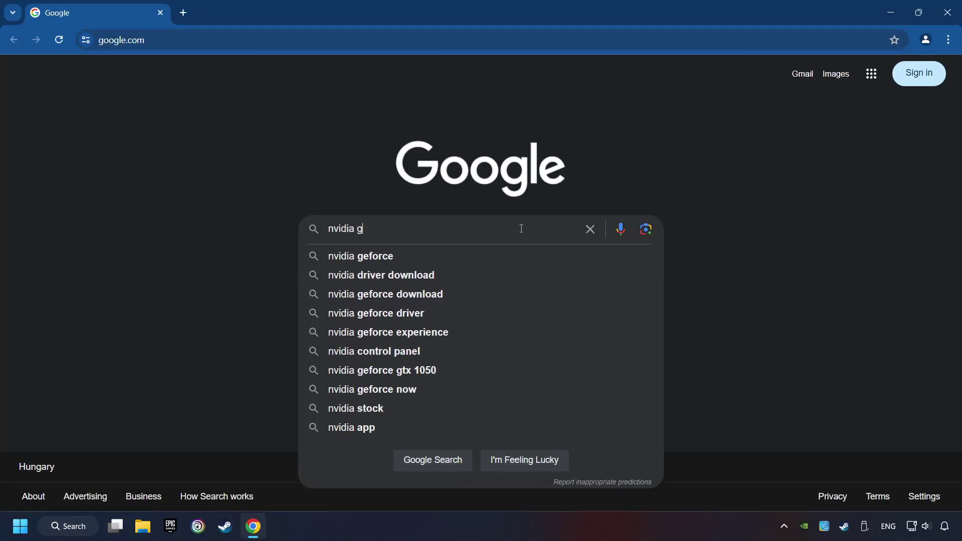
{"action": "type", "text": "eforce d"}
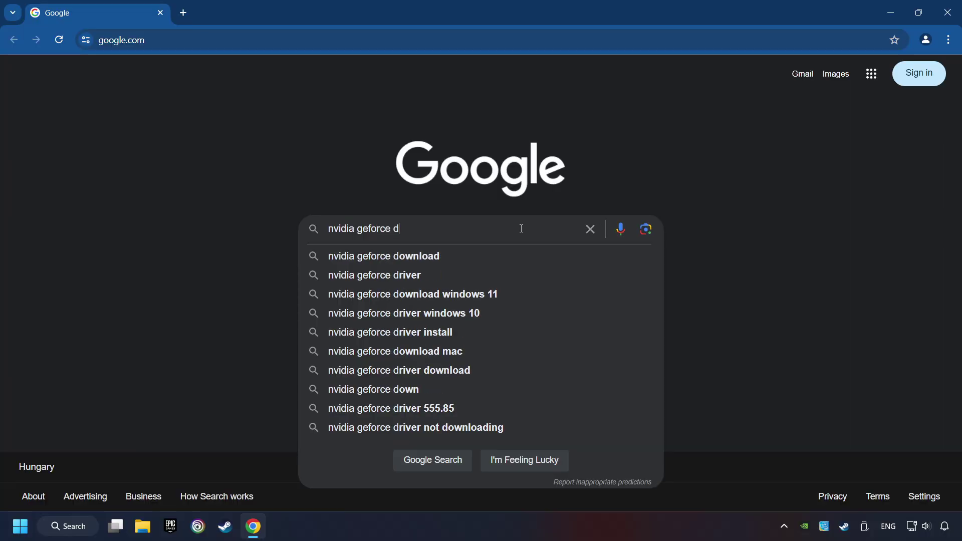
{"action": "type", "text": "river download"}
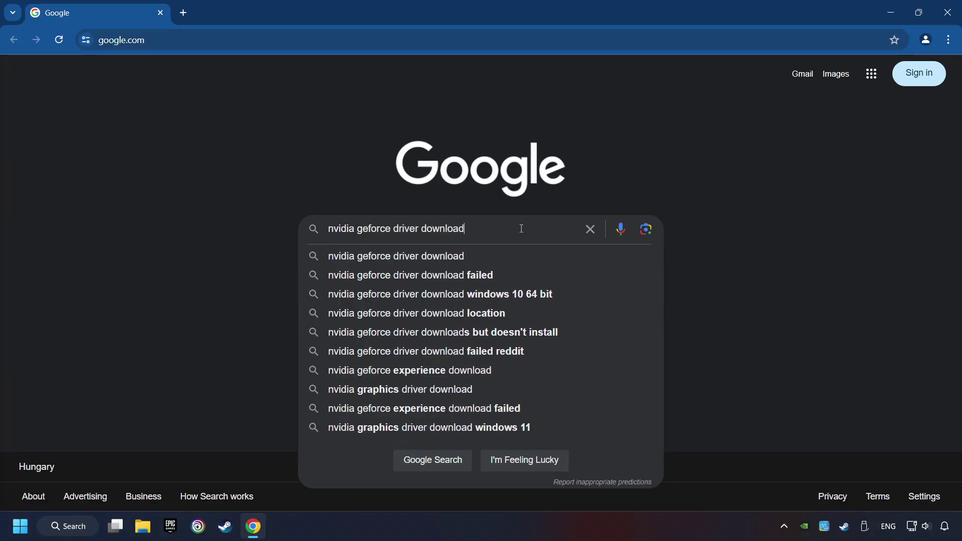
{"action": "key", "text": "Return"}
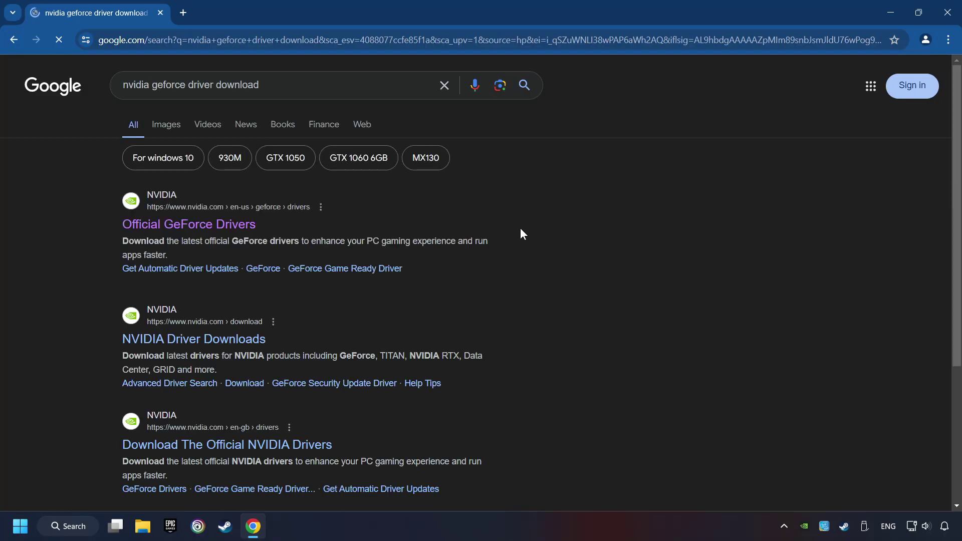
{"action": "left_click", "coordinate": [201, 224]}
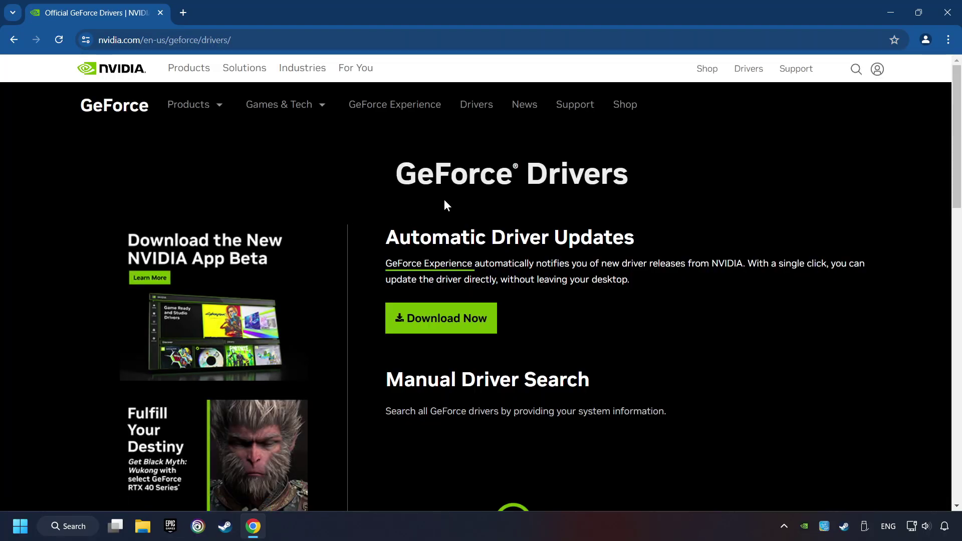
Download GeForce_Experience_v3.28.0.417.exe and launch its installer from Chrome's downloads.
{"action": "left_click", "coordinate": [450, 326]}
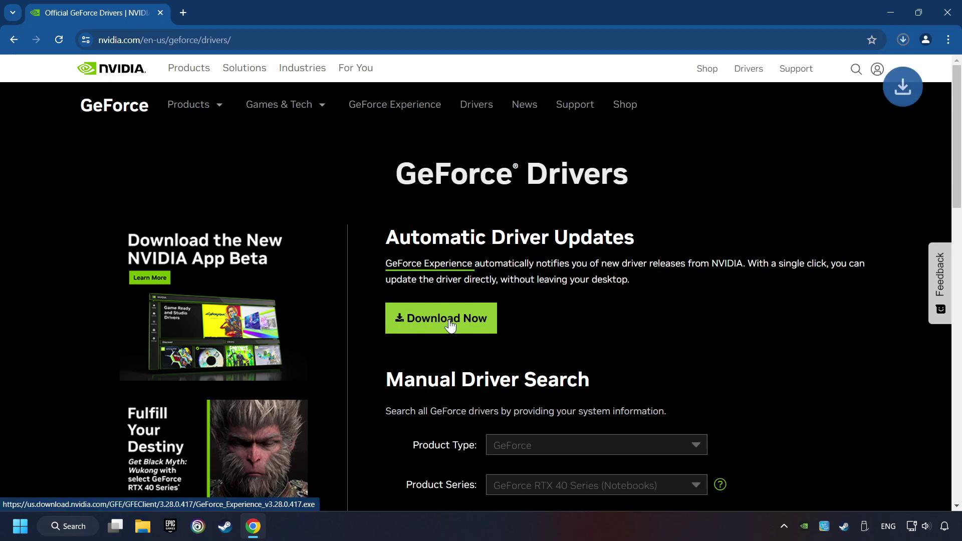
{"action": "left_click", "coordinate": [902, 41]}
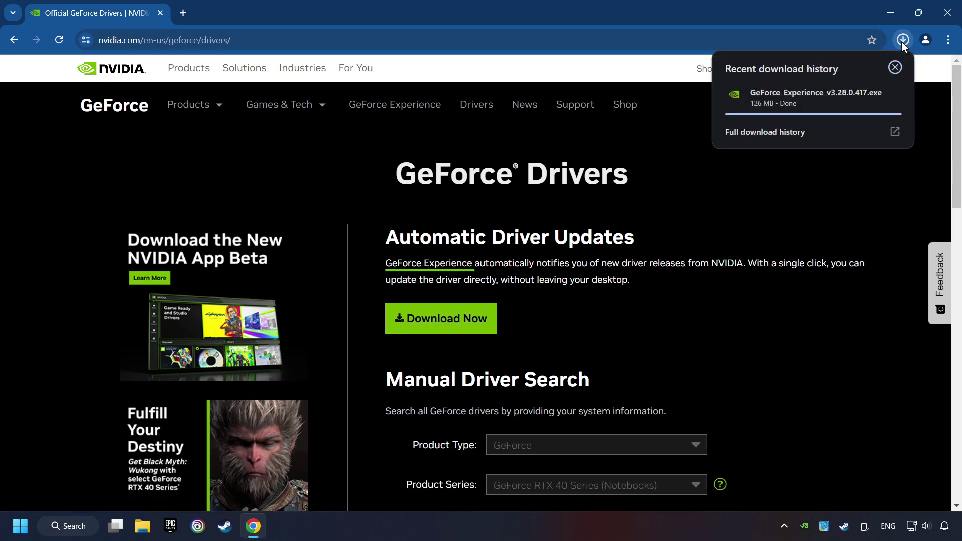
{"action": "left_click", "coordinate": [813, 98]}
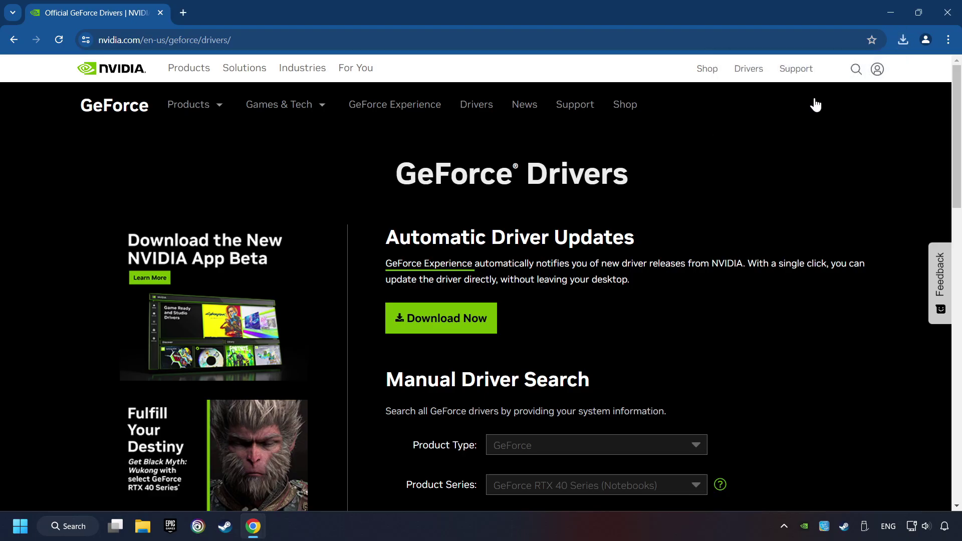
{"action": "key", "text": "super+d"}
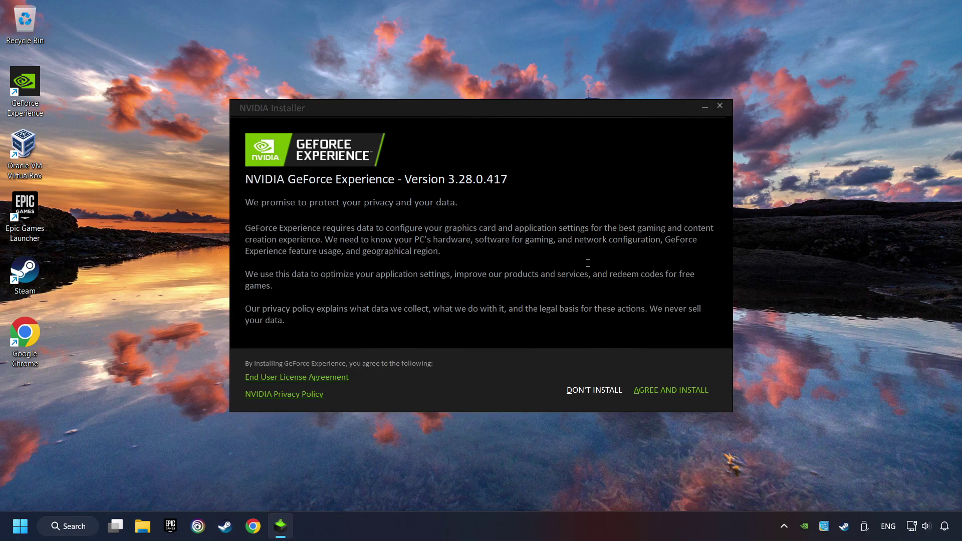
Accept the NVIDIA agreement and start installing GeForce Experience.
{"action": "left_click", "coordinate": [684, 392]}
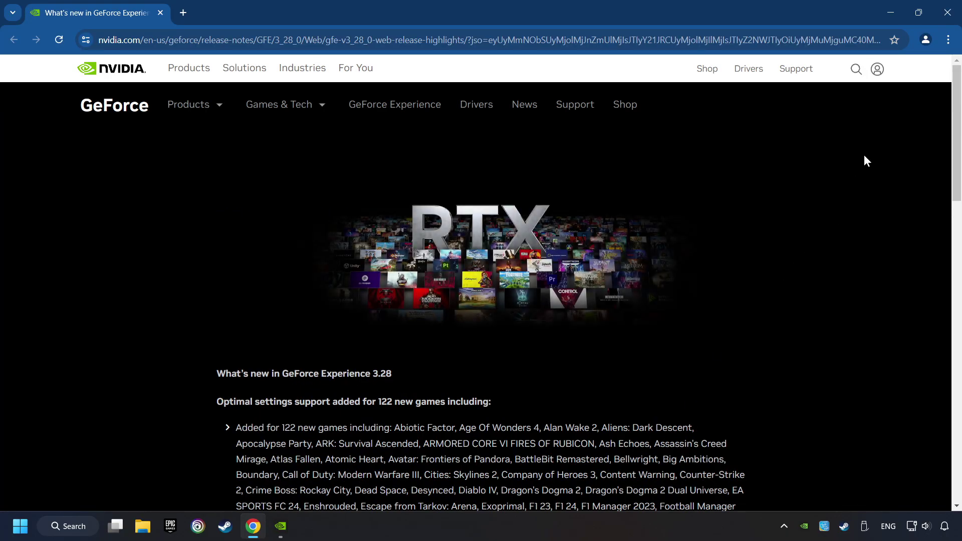
Close the release notes and confirm Game Ready Driver 556.12 is the latest, then close GeForce Experience.
{"action": "left_click", "coordinate": [947, 15]}
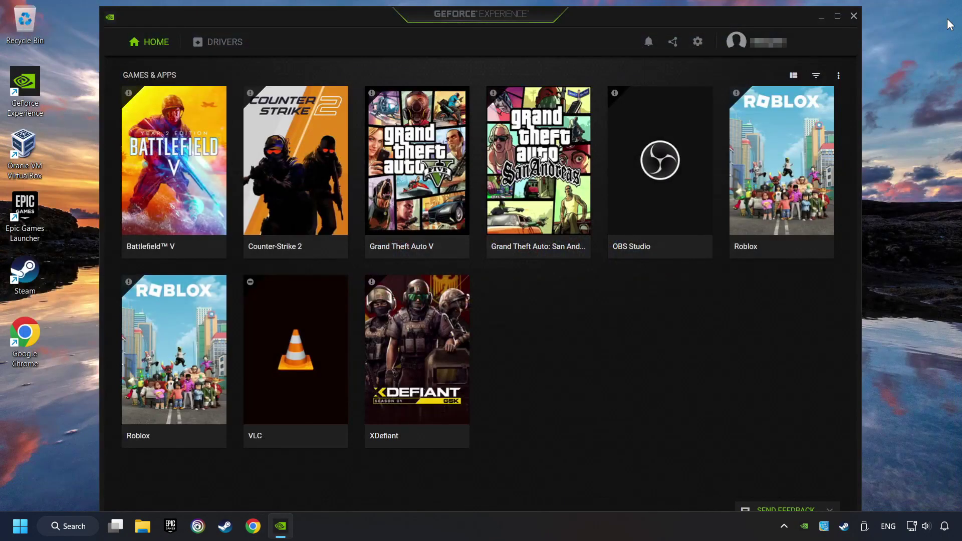
{"action": "left_click", "coordinate": [224, 45]}
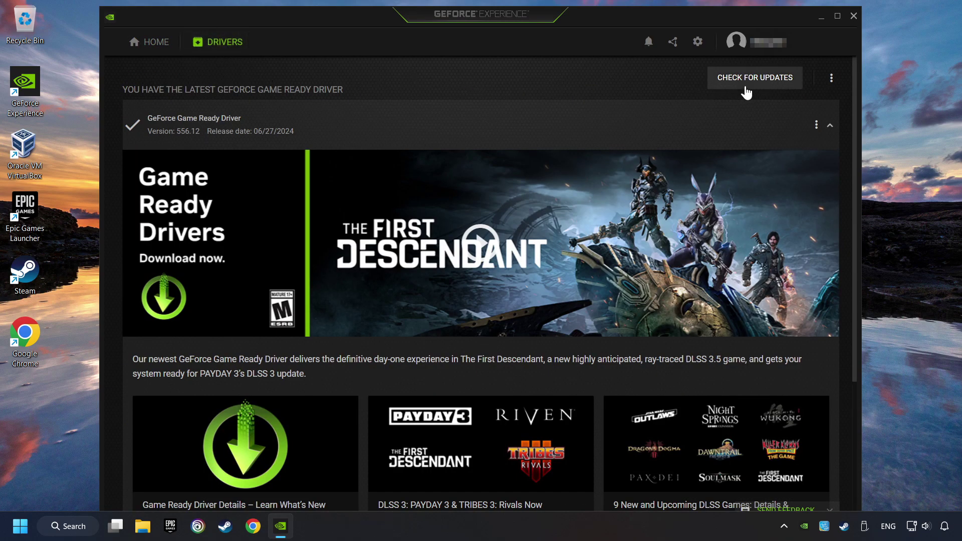
{"action": "left_click", "coordinate": [768, 88]}
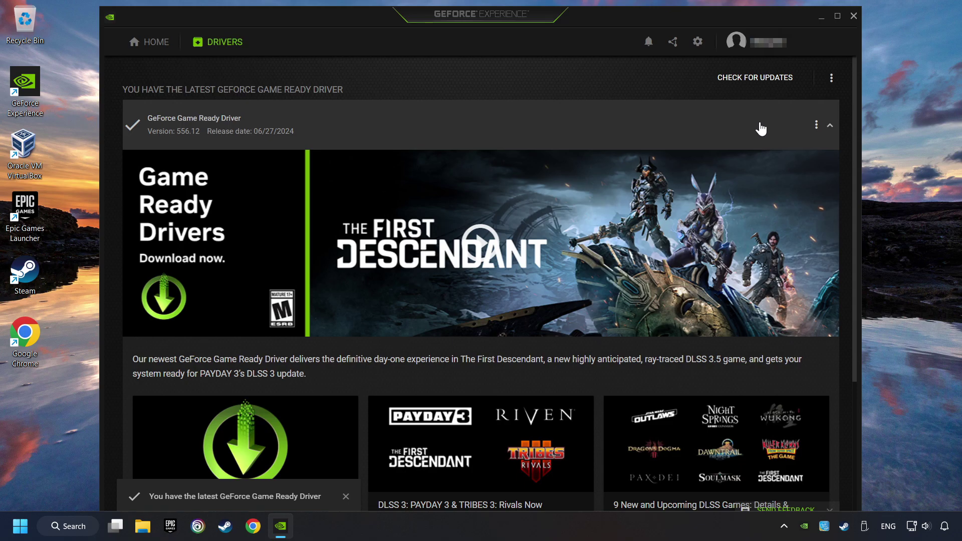
{"action": "left_click", "coordinate": [853, 17]}
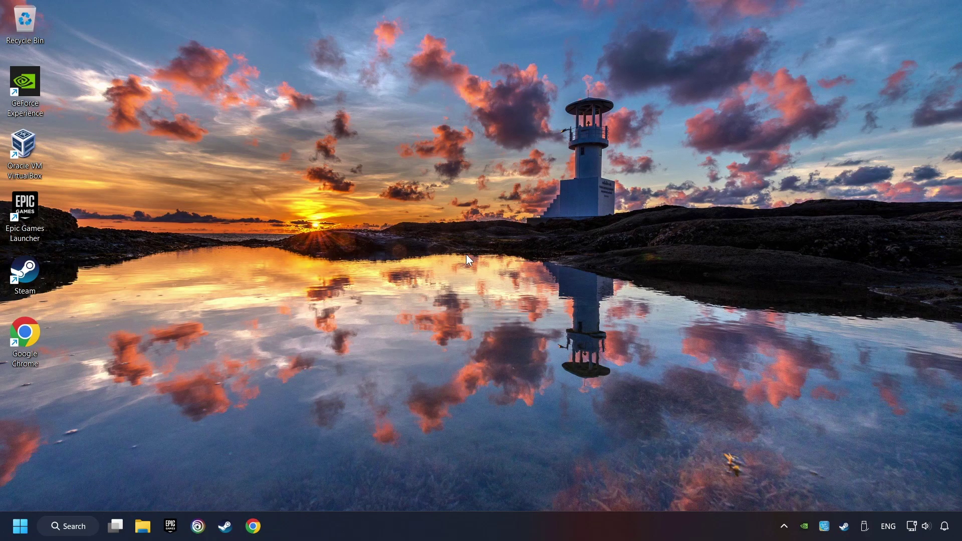
Open Graphics settings and scroll to the custom app list showing GAME.exe set to Let Windows decide.
{"action": "left_click", "coordinate": [74, 531]}
{"action": "type", "text": "gr"}
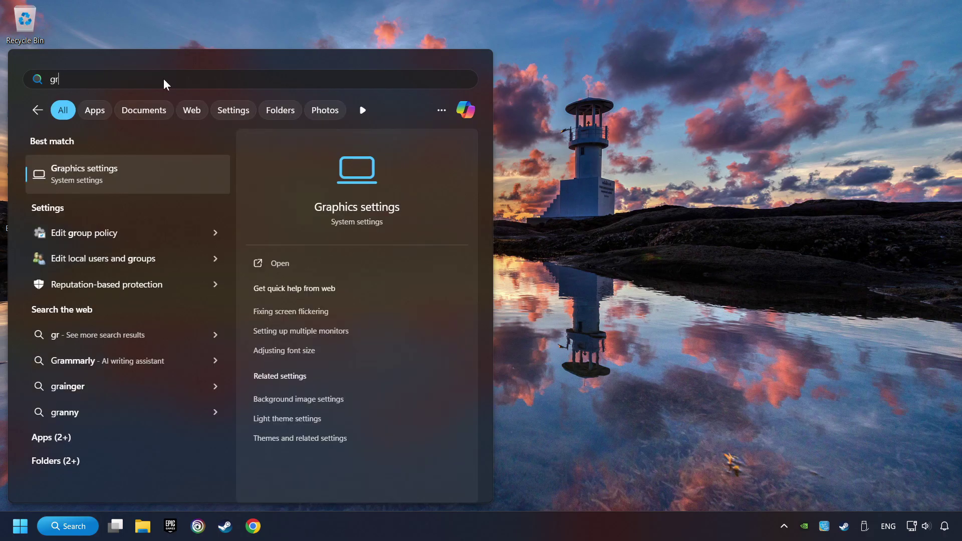
{"action": "type", "text": "aphics settings"}
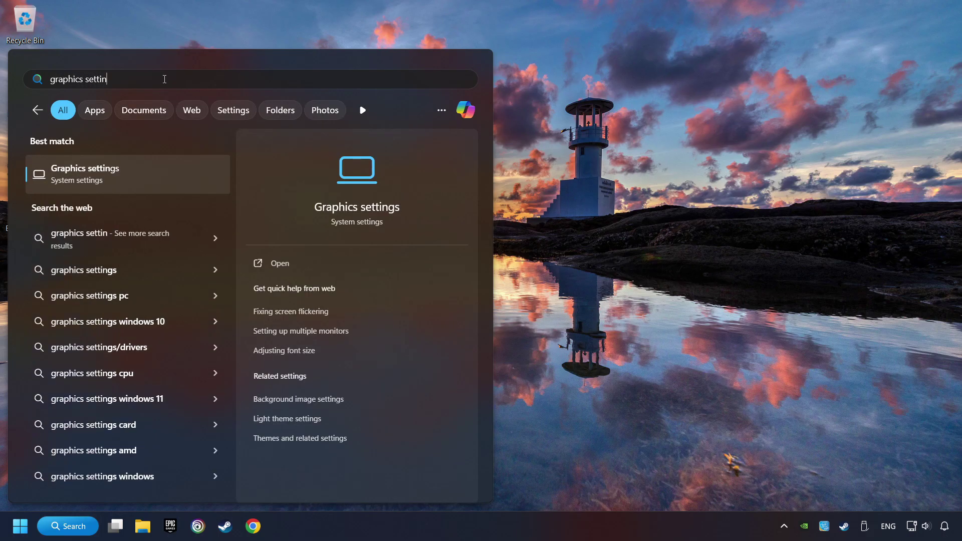
{"action": "left_click", "coordinate": [173, 176]}
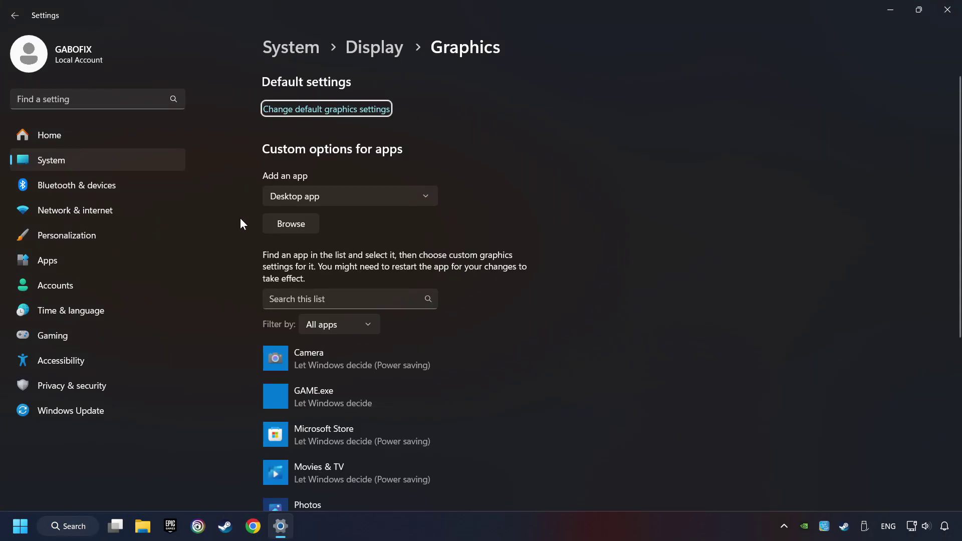
{"action": "scroll", "coordinate": [236, 222], "scroll_direction": "down", "scroll_amount": 3}
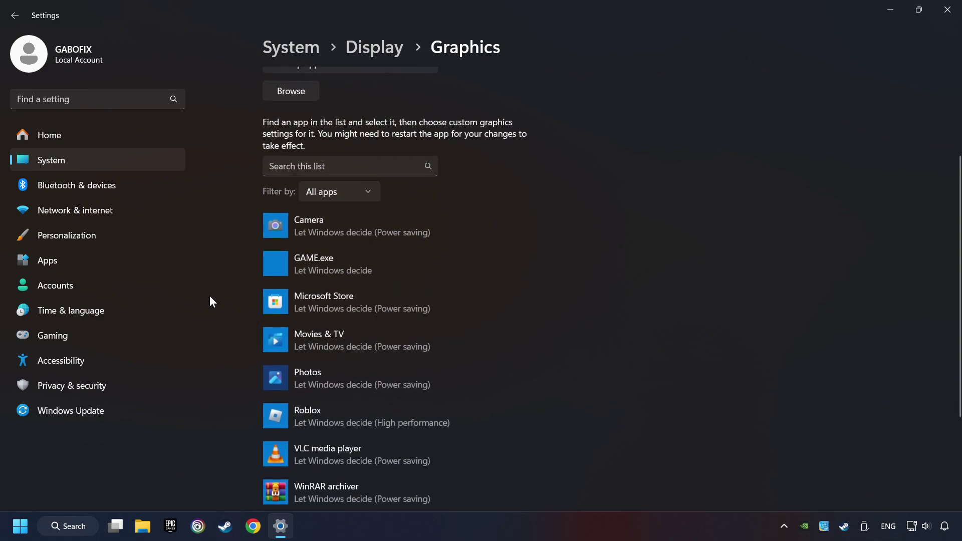
{"action": "scroll", "coordinate": [223, 279], "scroll_direction": "up", "scroll_amount": 3}
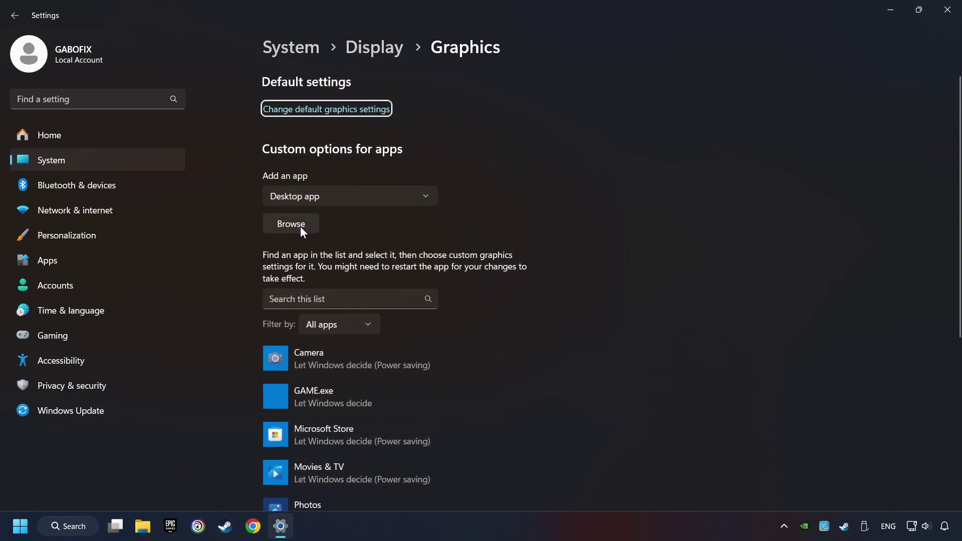
{"action": "left_click", "coordinate": [300, 225]}
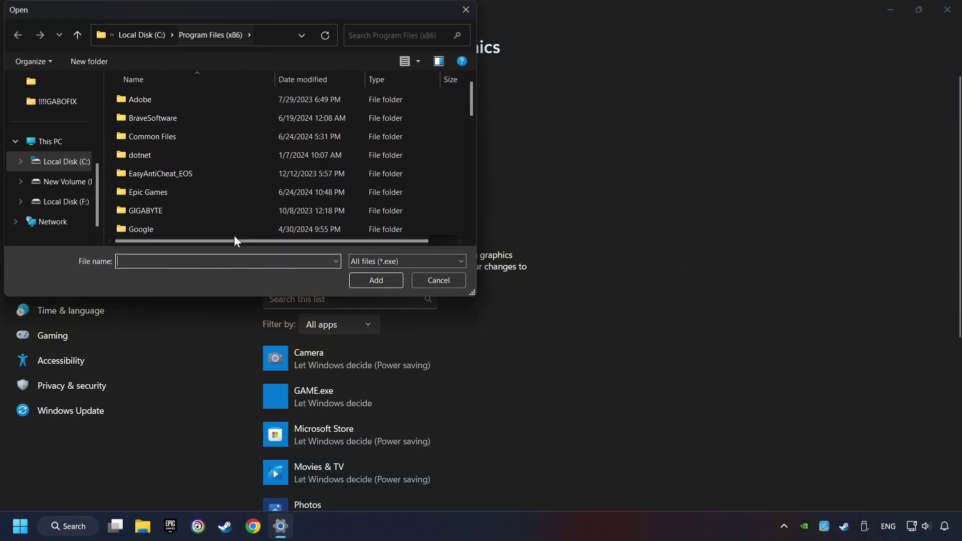
{"action": "left_click", "coordinate": [465, 12]}
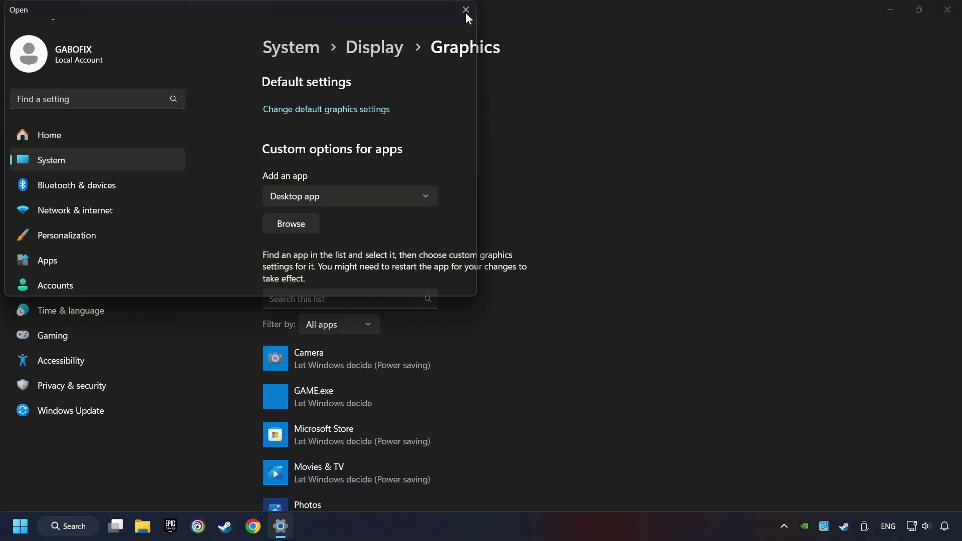
{"action": "scroll", "coordinate": [213, 249], "scroll_direction": "down", "scroll_amount": 3}
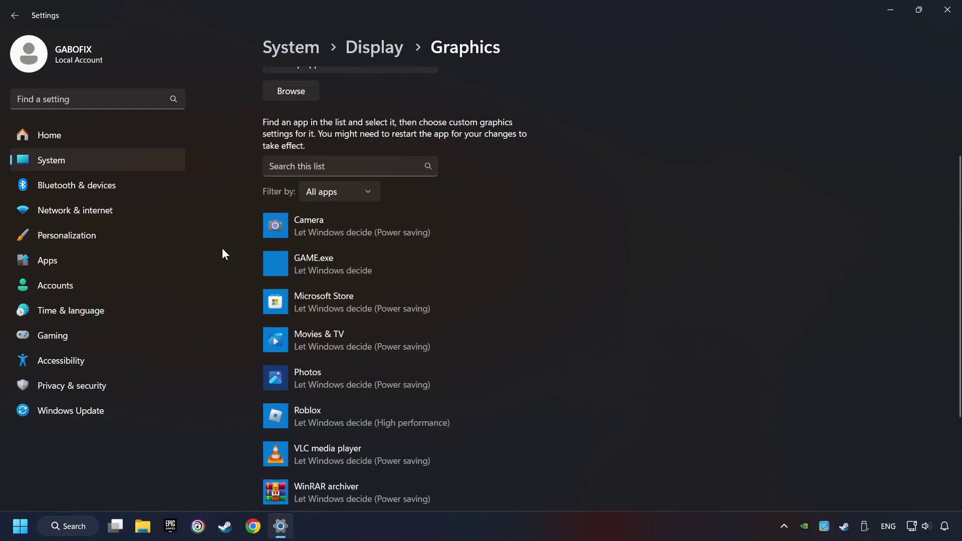
Save GAME.exe's graphics preference as High performance and close Settings.
{"action": "left_click", "coordinate": [313, 262]}
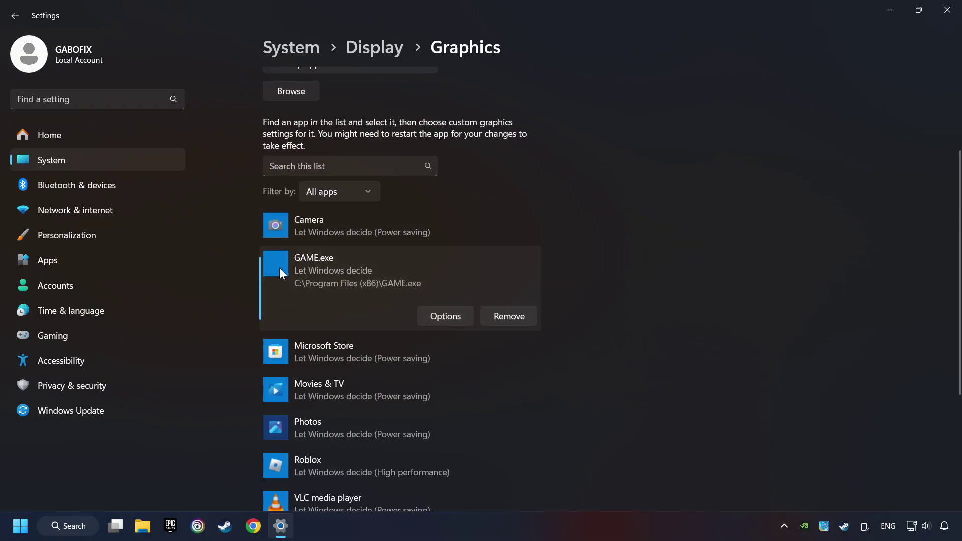
{"action": "left_click", "coordinate": [450, 315]}
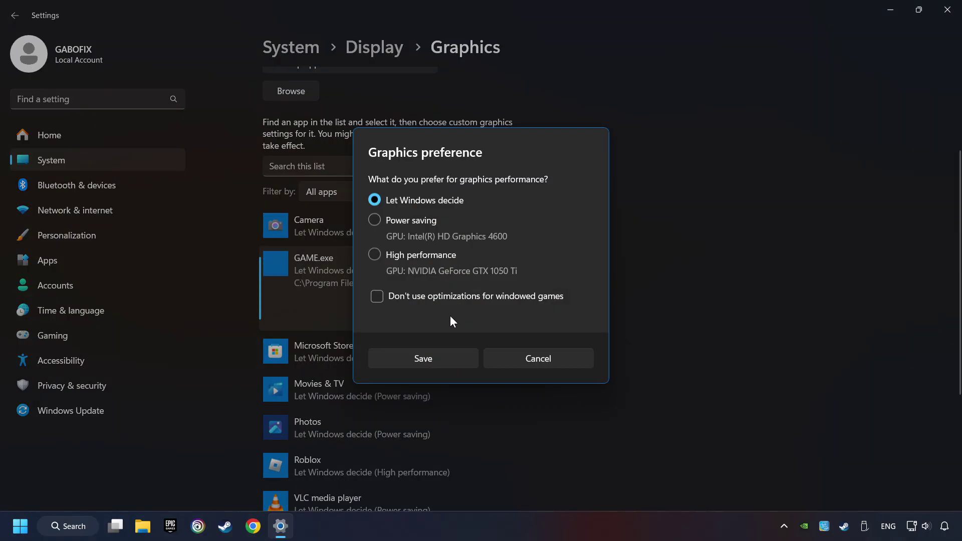
{"action": "left_click", "coordinate": [373, 255]}
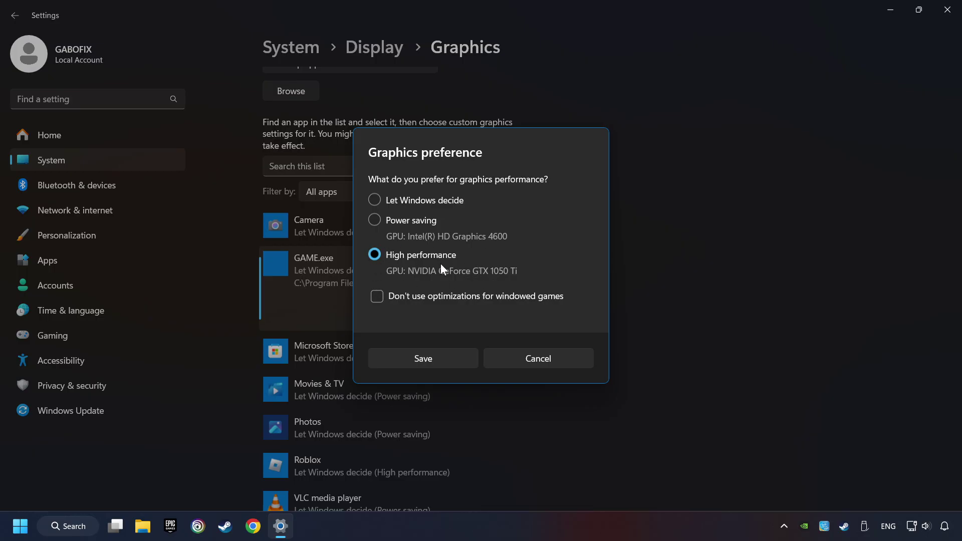
{"action": "left_click", "coordinate": [431, 358]}
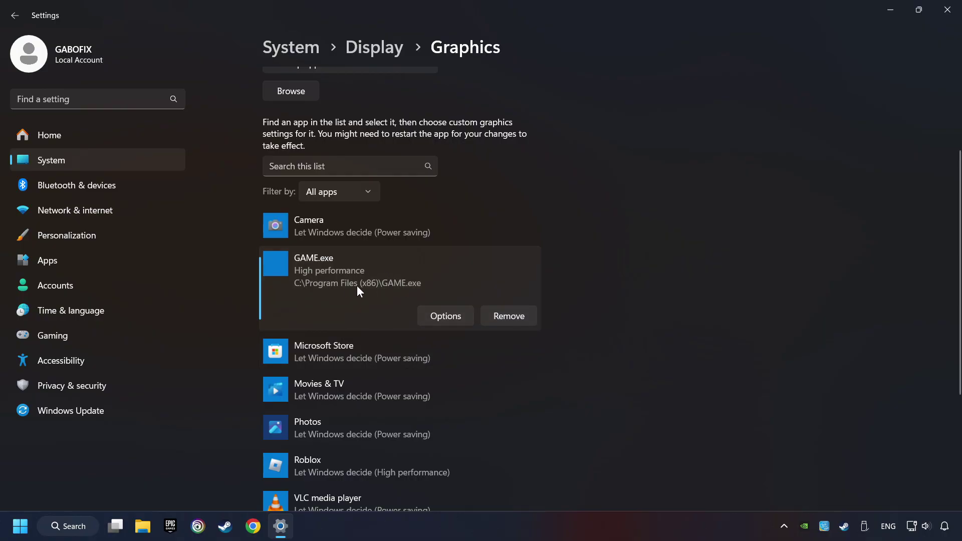
{"action": "left_click", "coordinate": [948, 11]}
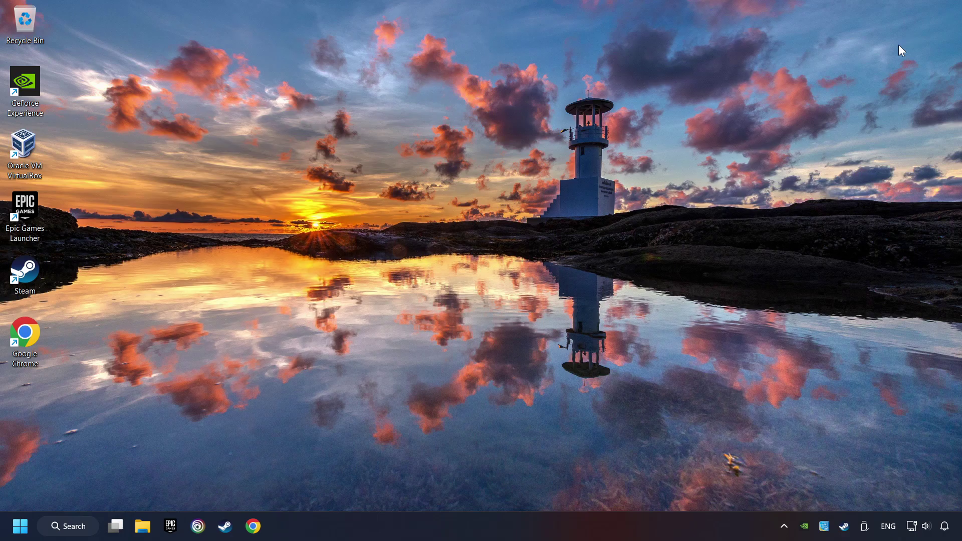
Verify the integrity of GAME's game files from its Installed Files properties in Steam.
{"action": "left_click", "coordinate": [227, 529]}
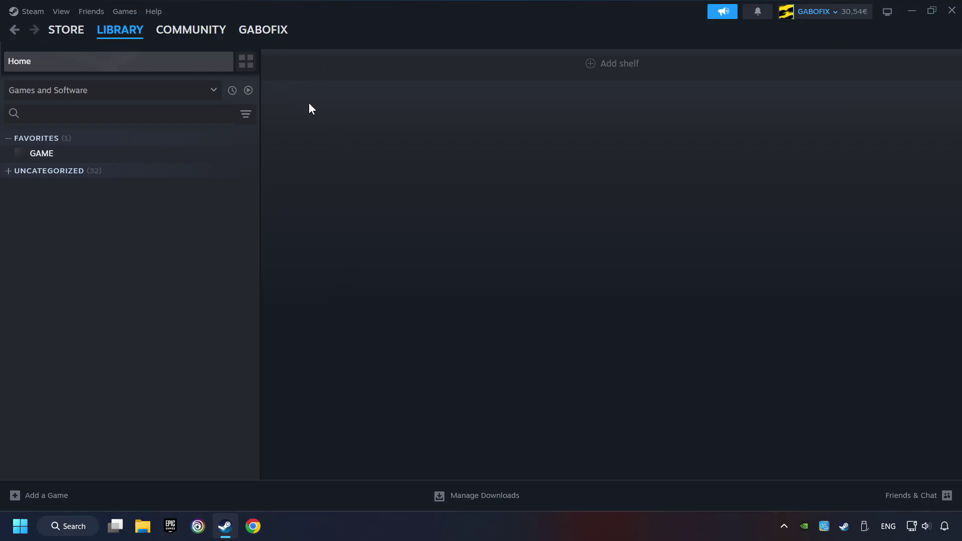
{"action": "right_click", "coordinate": [213, 161]}
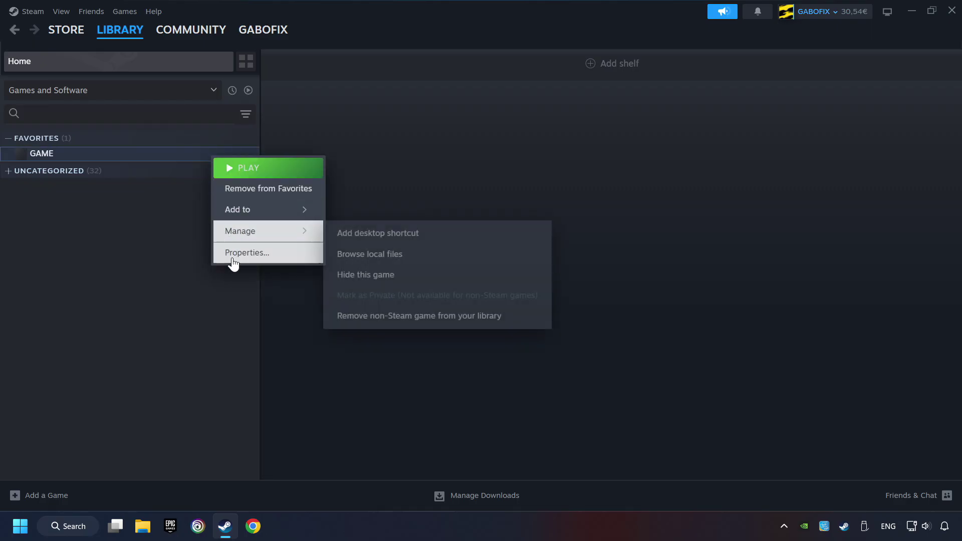
{"action": "left_click", "coordinate": [297, 258]}
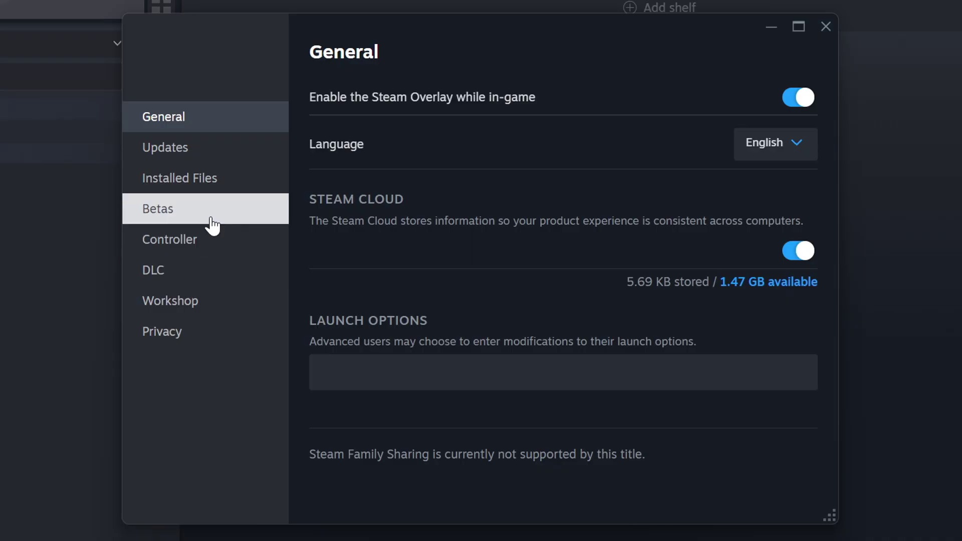
{"action": "left_click", "coordinate": [223, 187]}
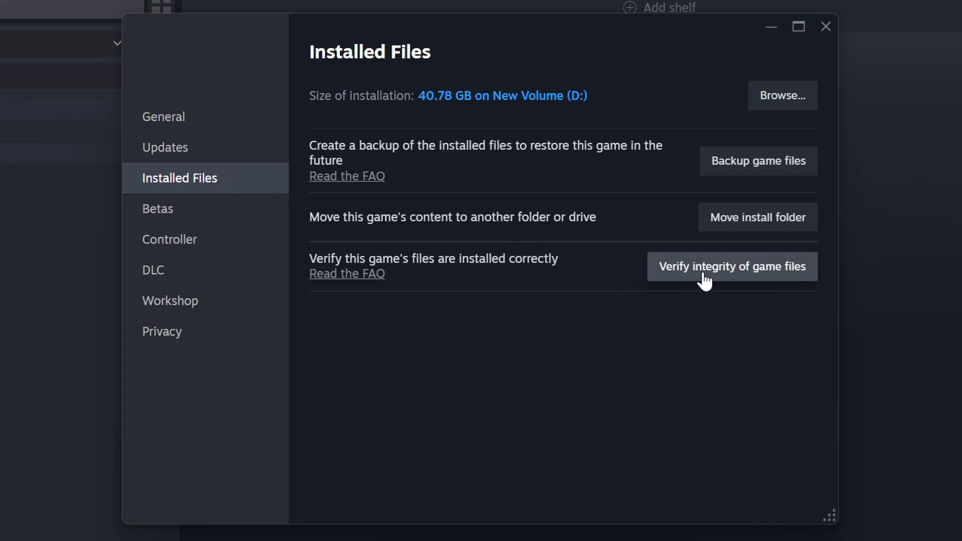
{"action": "left_click", "coordinate": [748, 277]}
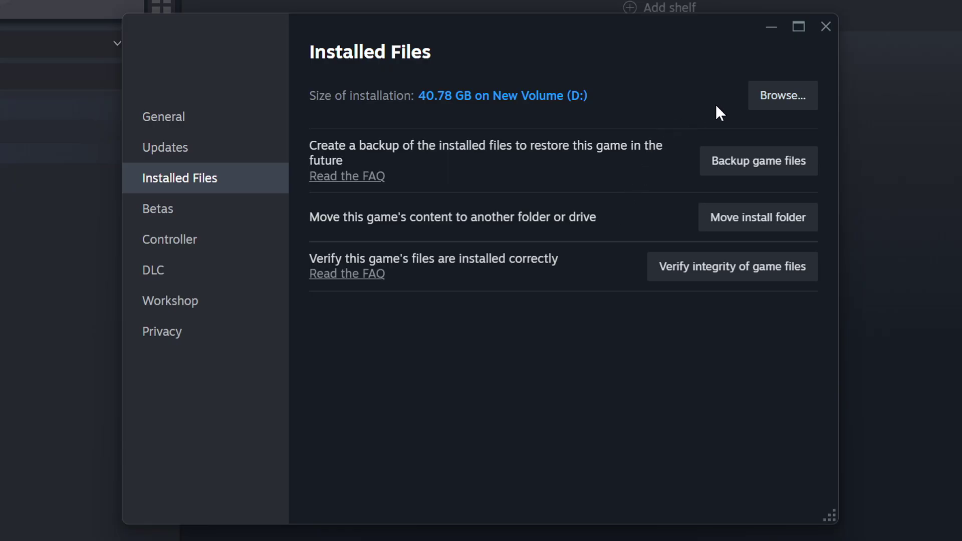
Open GAME's install folder and bring up the GAME shortcut's Properties.
{"action": "left_click", "coordinate": [792, 104]}
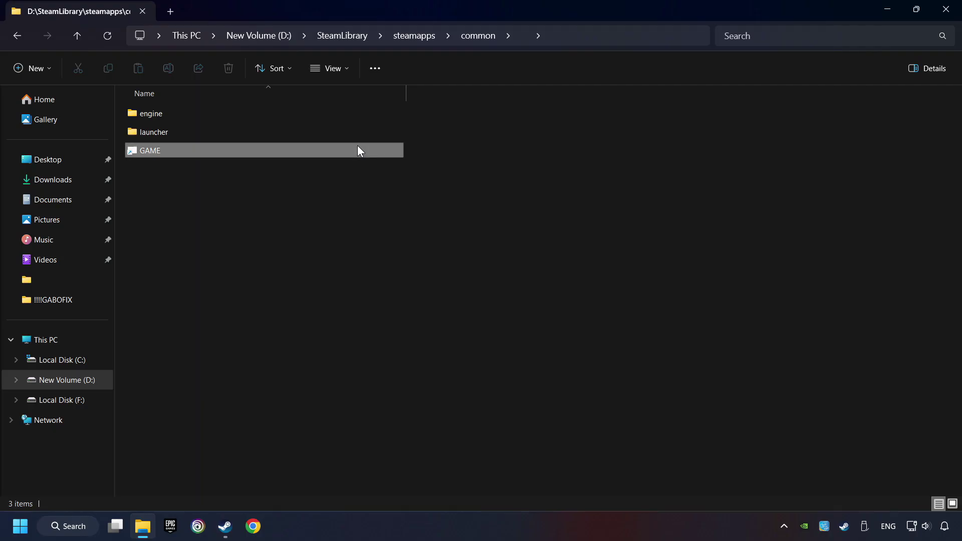
{"action": "left_click", "coordinate": [345, 150]}
{"action": "right_click", "coordinate": [306, 149]}
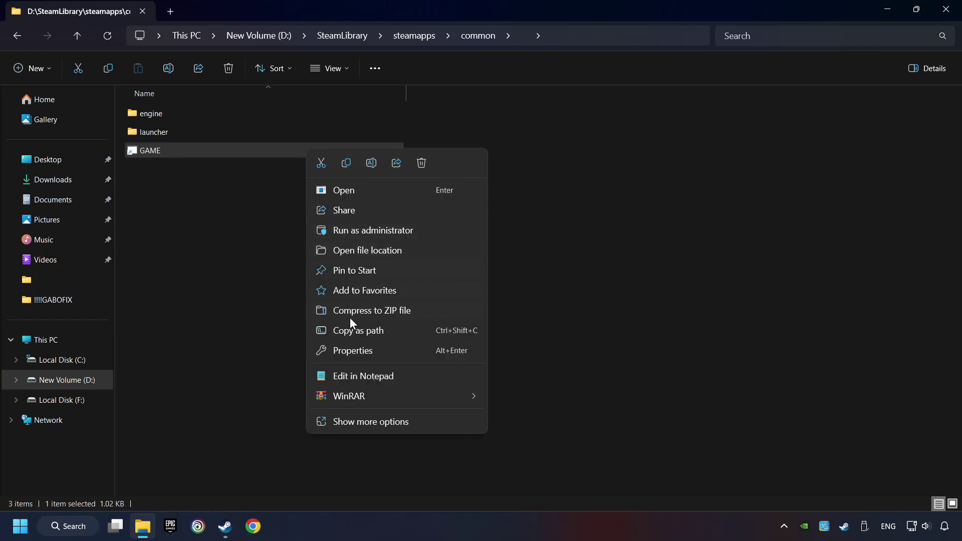
{"action": "left_click", "coordinate": [324, 350]}
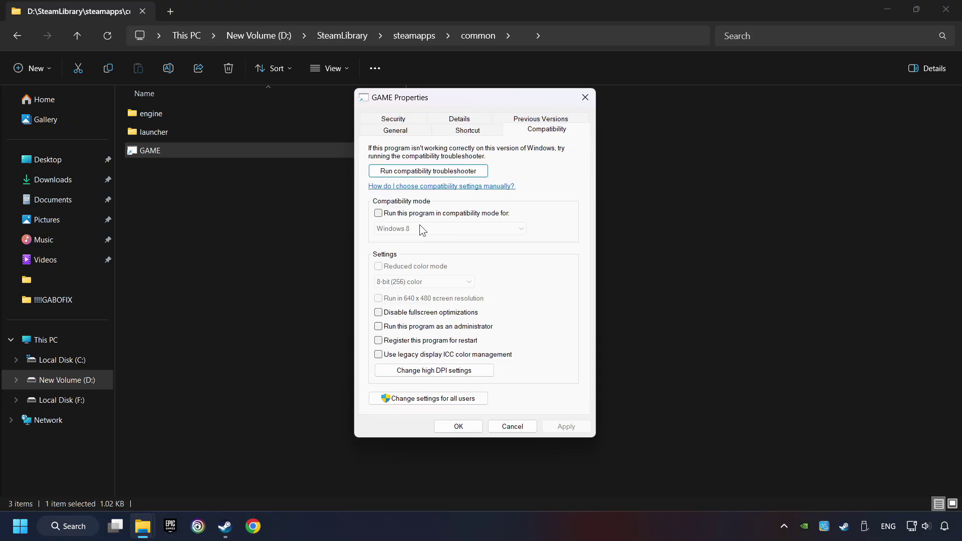
Enable Windows 8 compatibility mode, disable fullscreen optimizations, and run as administrator, then apply.
{"action": "left_click", "coordinate": [457, 215]}
{"action": "left_click", "coordinate": [457, 229]}
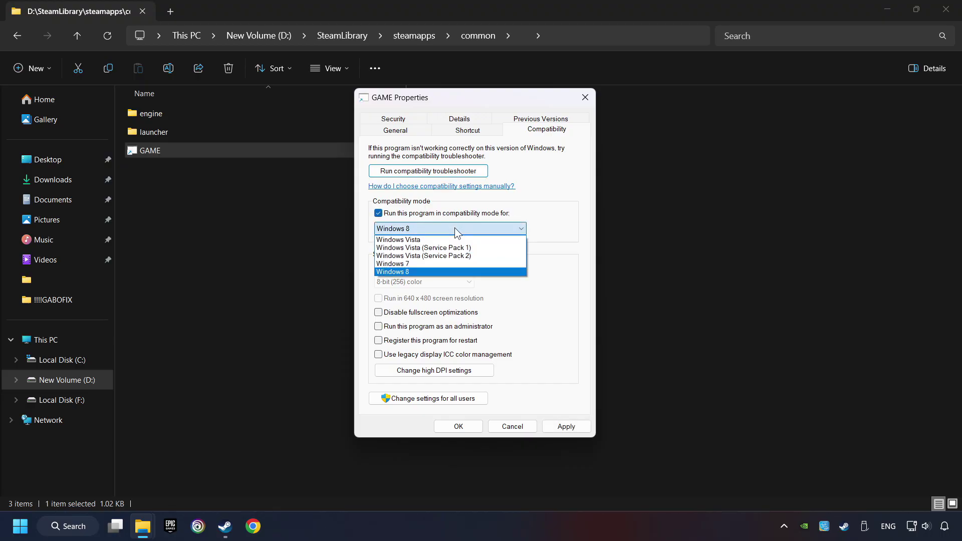
{"action": "left_click", "coordinate": [425, 271]}
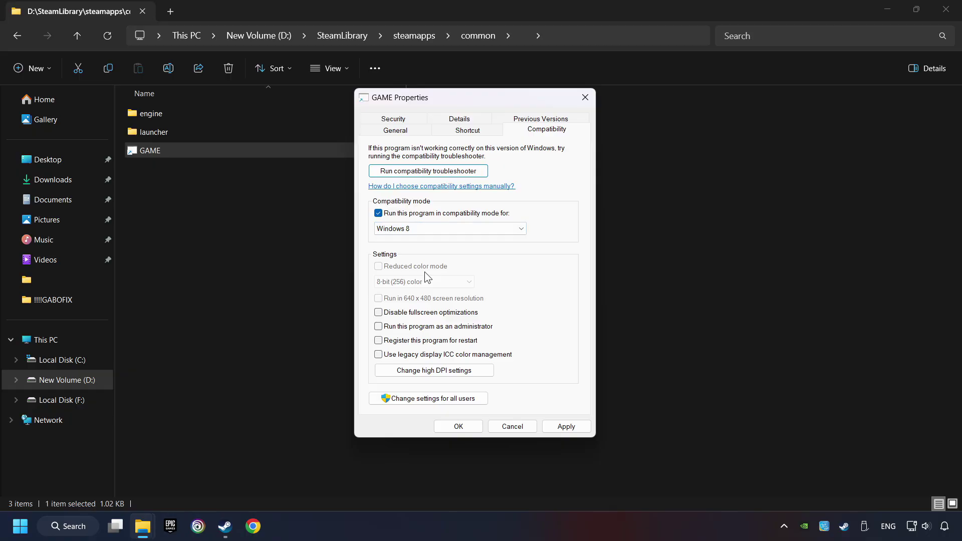
{"action": "left_click", "coordinate": [379, 313]}
{"action": "left_click", "coordinate": [379, 326]}
{"action": "left_click", "coordinate": [576, 430]}
{"action": "left_click", "coordinate": [458, 426]}
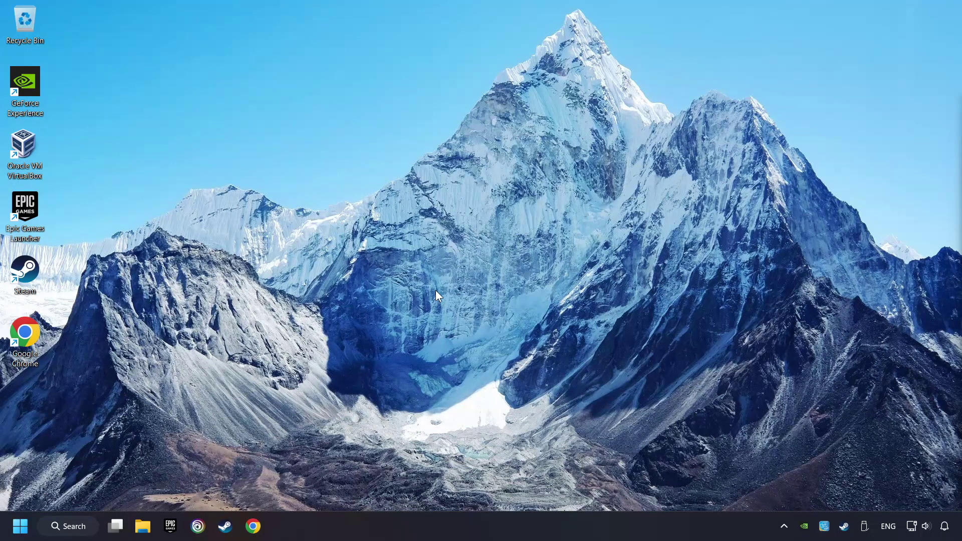
In Chrome, open the DirectX download page and the Visual C++ Redistributable downloads page in another tab.
{"action": "left_click", "coordinate": [253, 526]}
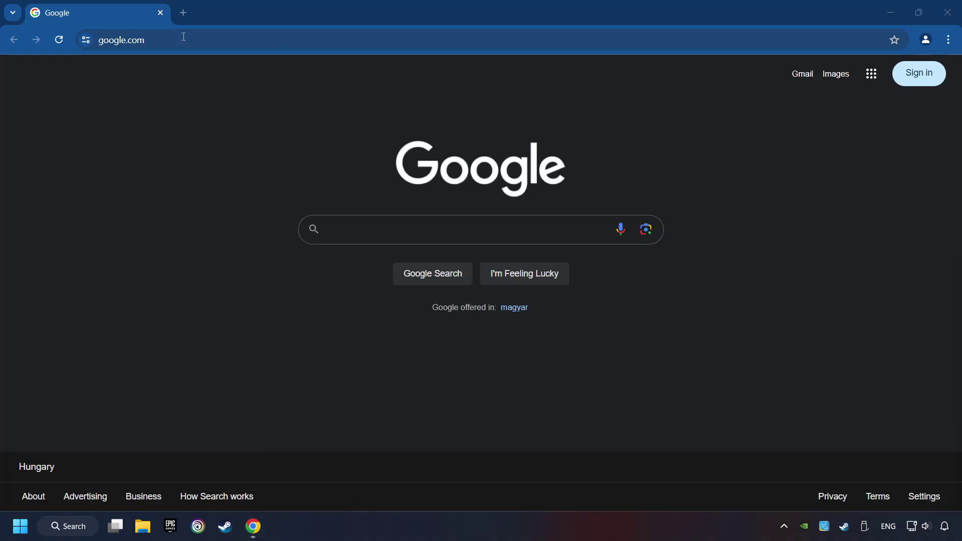
{"action": "key", "text": "ctrl+l"}
{"action": "type", "text": "https://www.microsoft.com/en-US/download/details.aspx?id=35"}
{"action": "key", "text": "Return"}
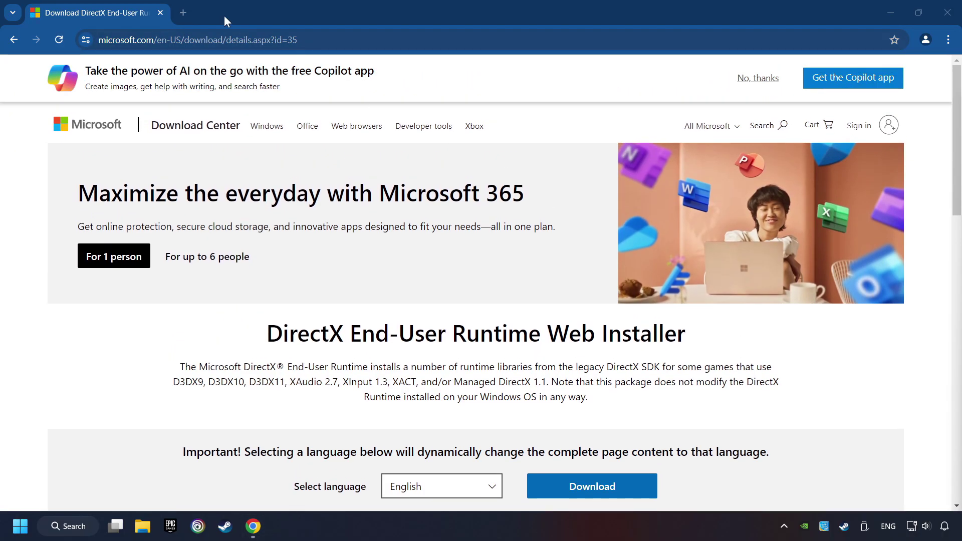
{"action": "left_click", "coordinate": [184, 12]}
{"action": "type", "text": "https://learn.microsoft.com/en-us/cpp/windows/latest-supported-vc-redist?view=msvc-160"}
{"action": "key", "text": "Return"}
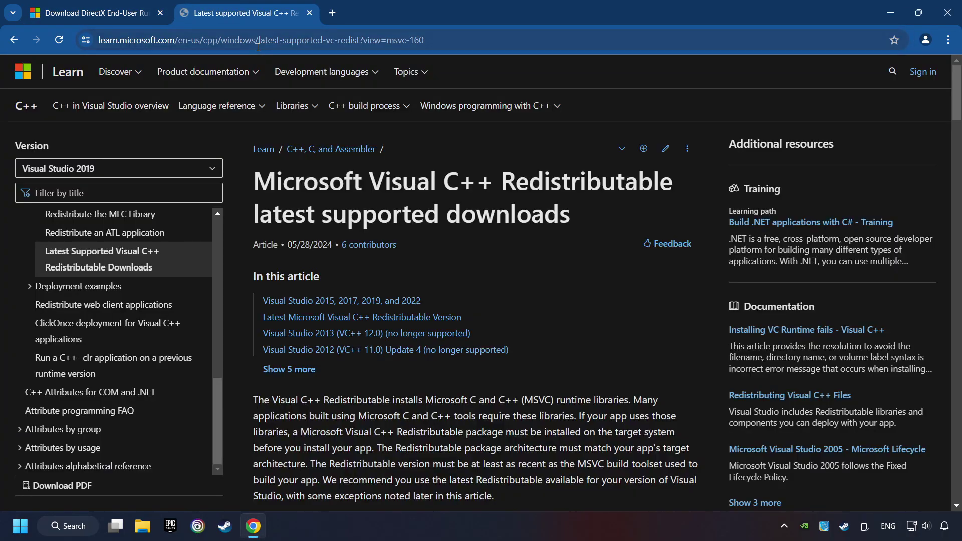
{"action": "key", "text": "ctrl+shift+Tab"}
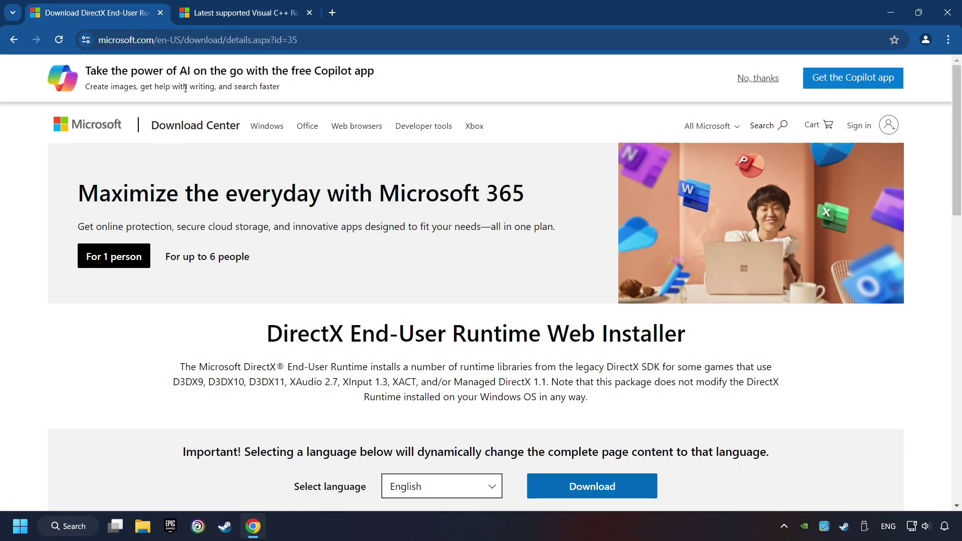
Download the DirectX End-User Runtime web installer and launch it.
{"action": "scroll", "coordinate": [288, 261], "scroll_direction": "down", "scroll_amount": 1}
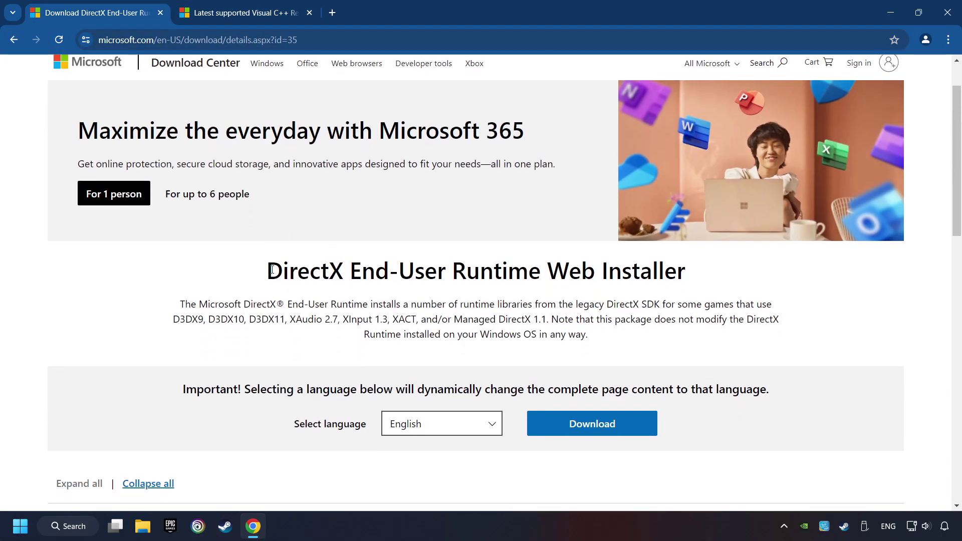
{"action": "scroll", "coordinate": [271, 269], "scroll_direction": "down", "scroll_amount": 1}
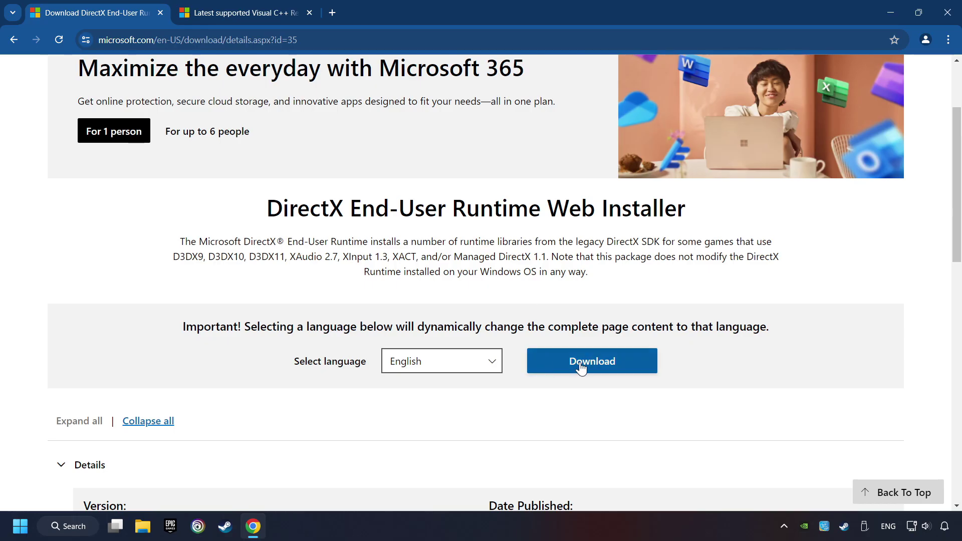
{"action": "left_click", "coordinate": [600, 367]}
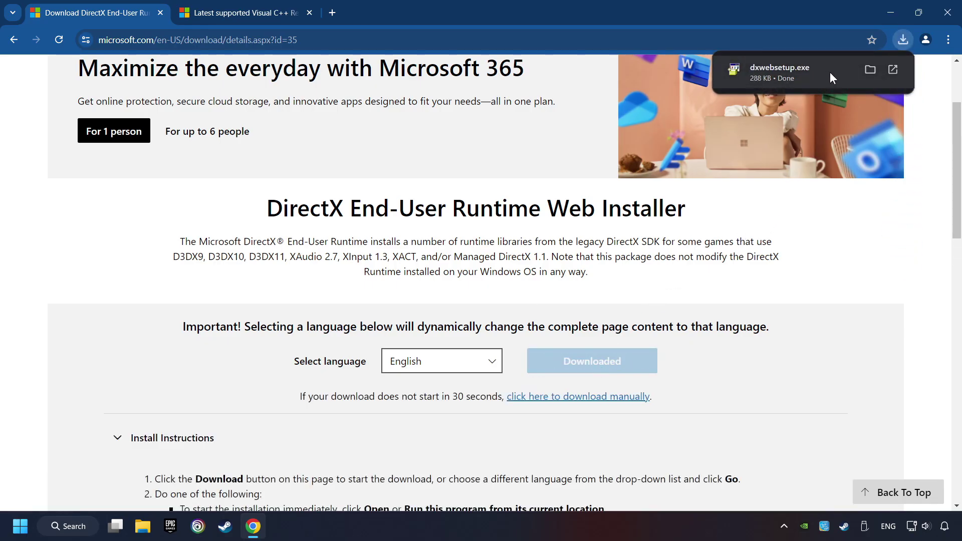
{"action": "left_click", "coordinate": [820, 71]}
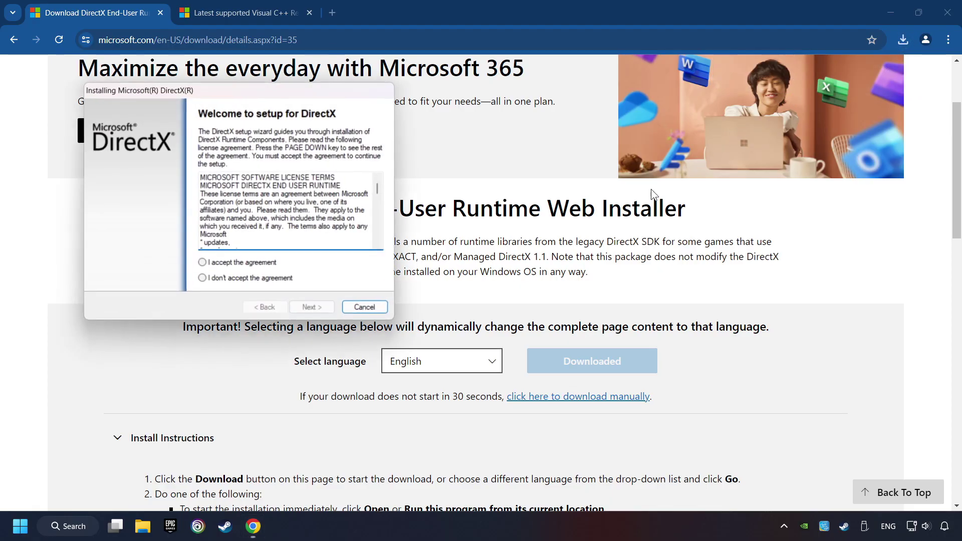
{"action": "left_click_drag", "start_coordinate": [317, 91], "coordinate": [556, 161]}
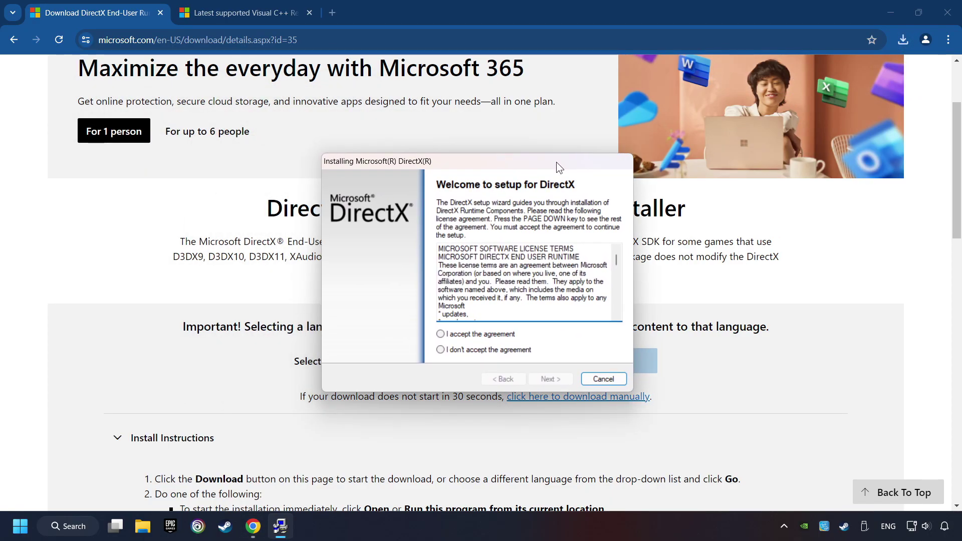
{"action": "left_click_drag", "start_coordinate": [613, 249], "coordinate": [488, 339]}
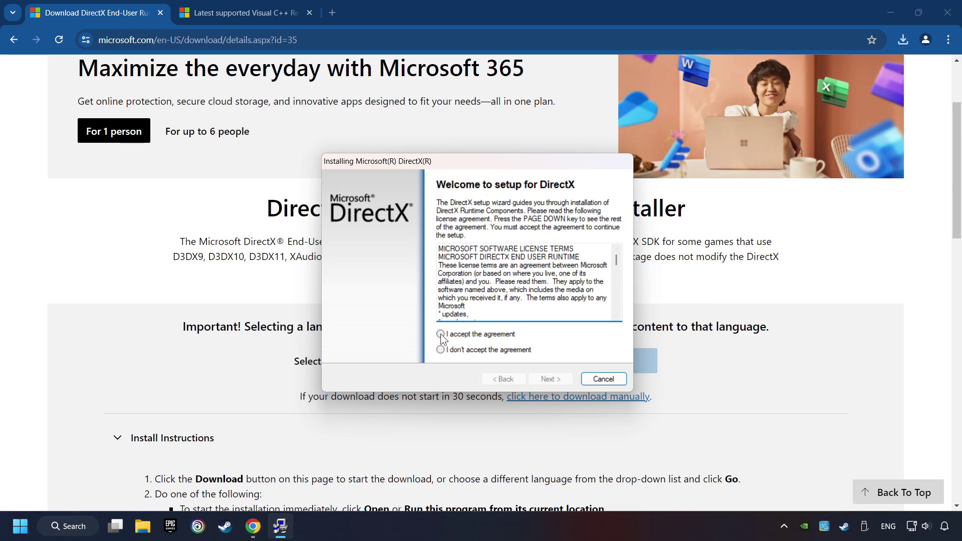
Accept the DirectX licence, decline the Bing Bar, and finish the installer.
{"action": "left_click", "coordinate": [498, 336]}
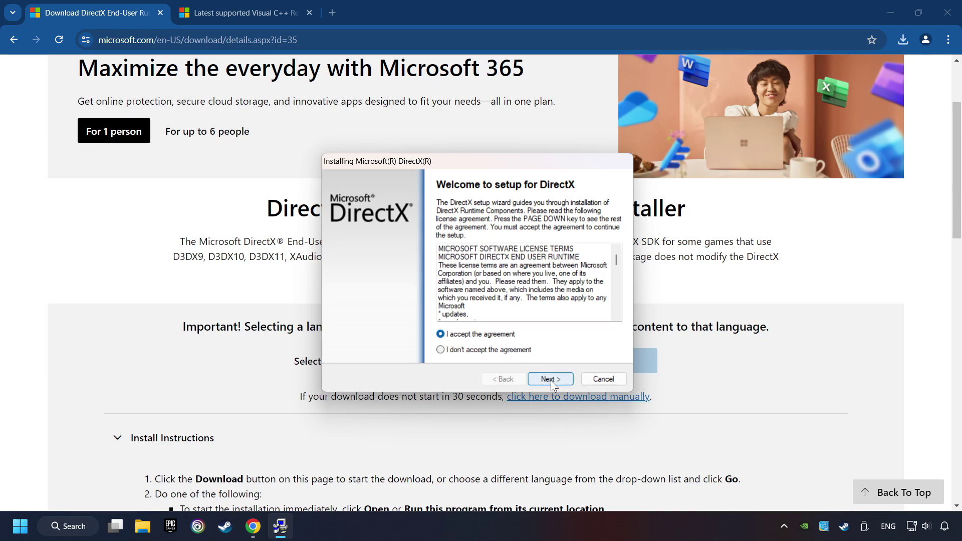
{"action": "left_click", "coordinate": [551, 380]}
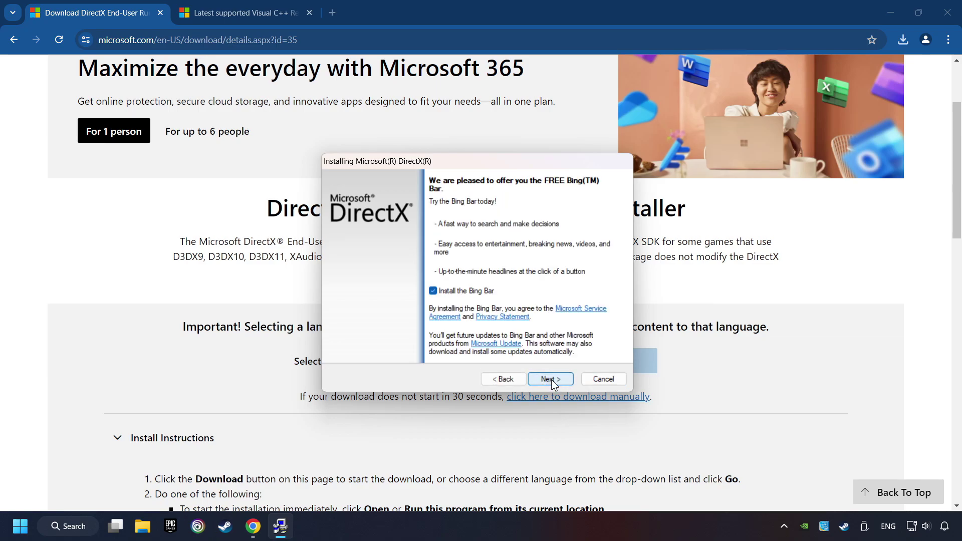
{"action": "left_click", "coordinate": [434, 291]}
{"action": "left_click", "coordinate": [554, 380]}
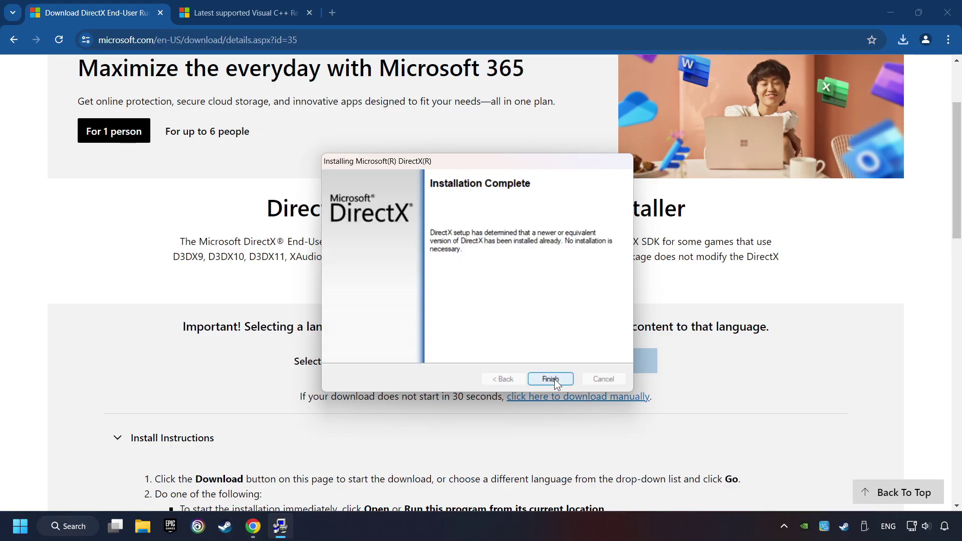
{"action": "left_click", "coordinate": [550, 378]}
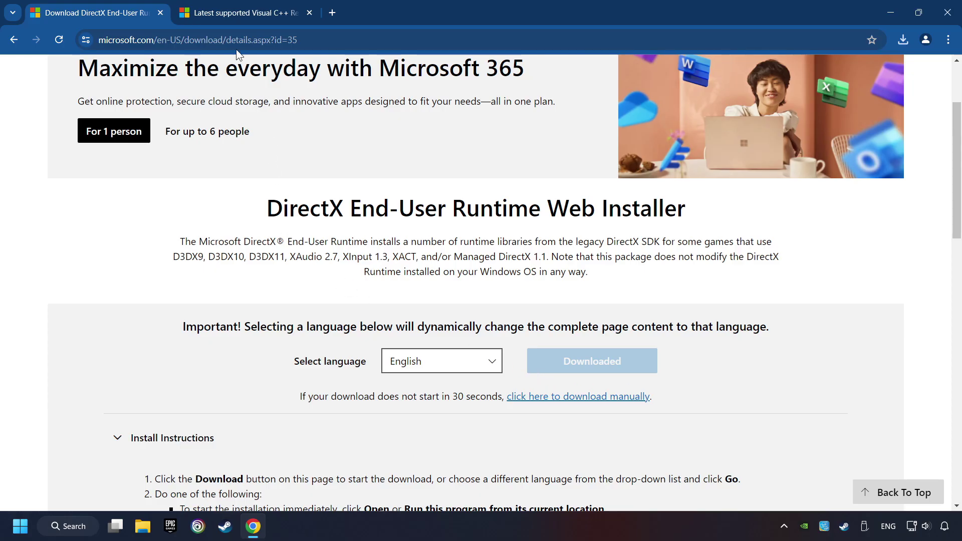
Download the ARM64, x86 and x64 Visual C++ Redistributable installers.
{"action": "left_click", "coordinate": [231, 14]}
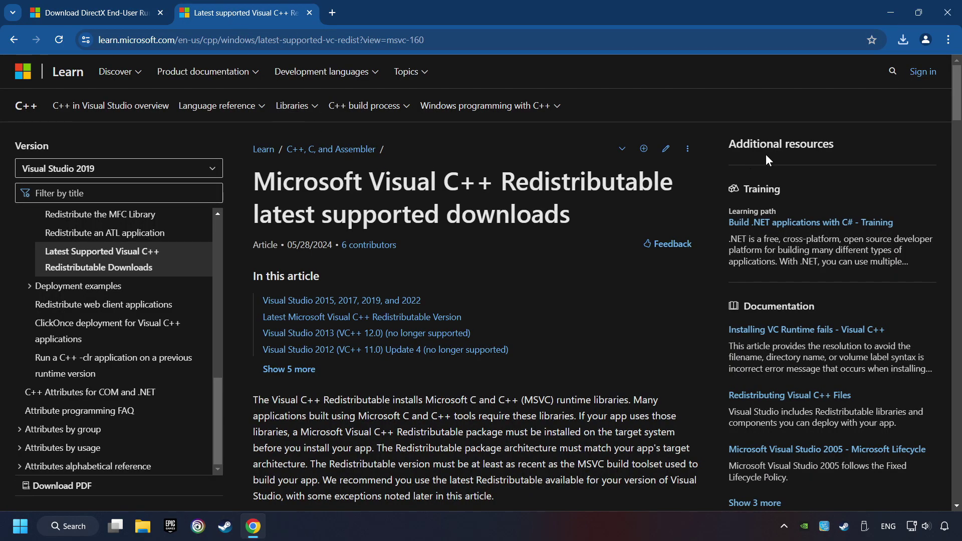
{"action": "scroll", "coordinate": [942, 102], "scroll_direction": "down", "scroll_amount": 12}
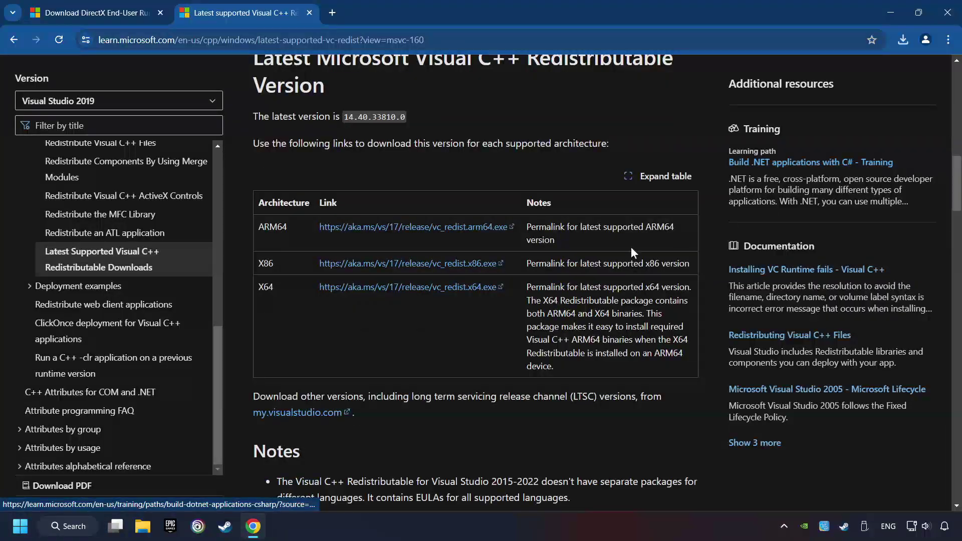
{"action": "left_click", "coordinate": [385, 227]}
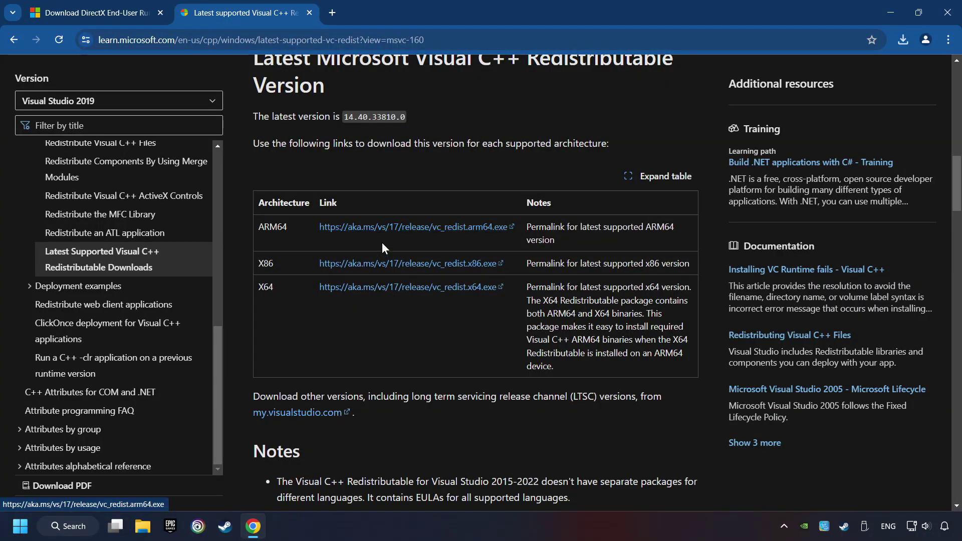
{"action": "left_click", "coordinate": [386, 266]}
{"action": "left_click", "coordinate": [389, 287]}
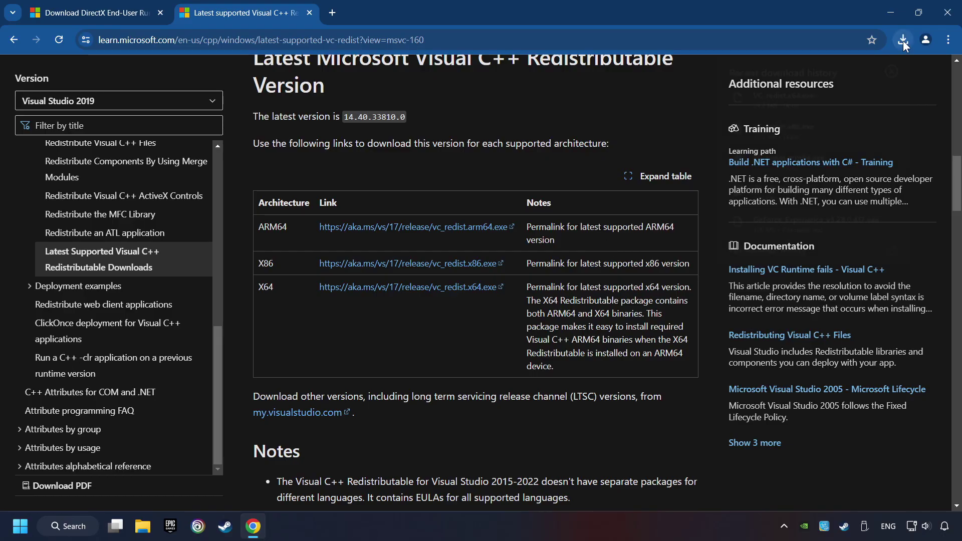
Run the ARM64 installer with the licence agreed; it fails with error 0x80070661.
{"action": "left_click", "coordinate": [807, 156]}
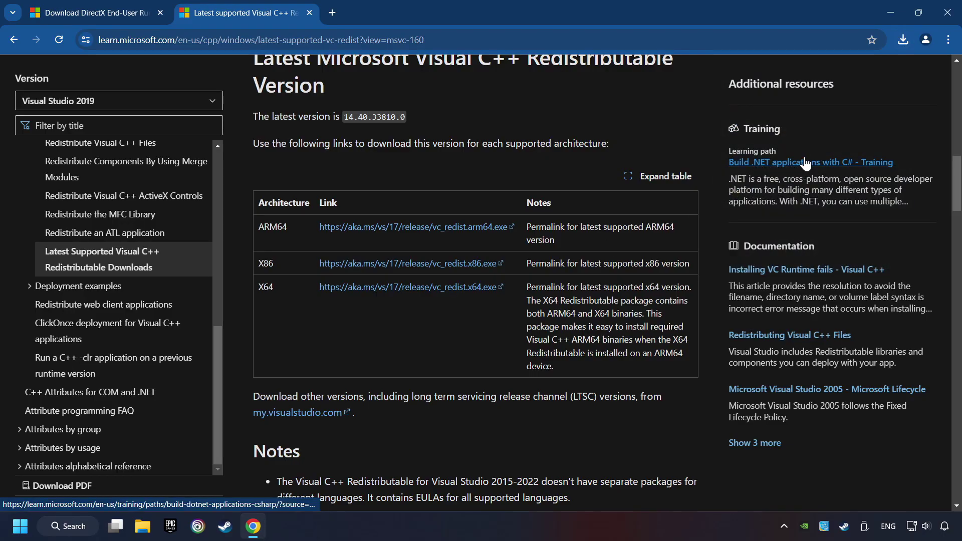
{"action": "scroll", "coordinate": [608, 270], "scroll_direction": "down", "scroll_amount": 10}
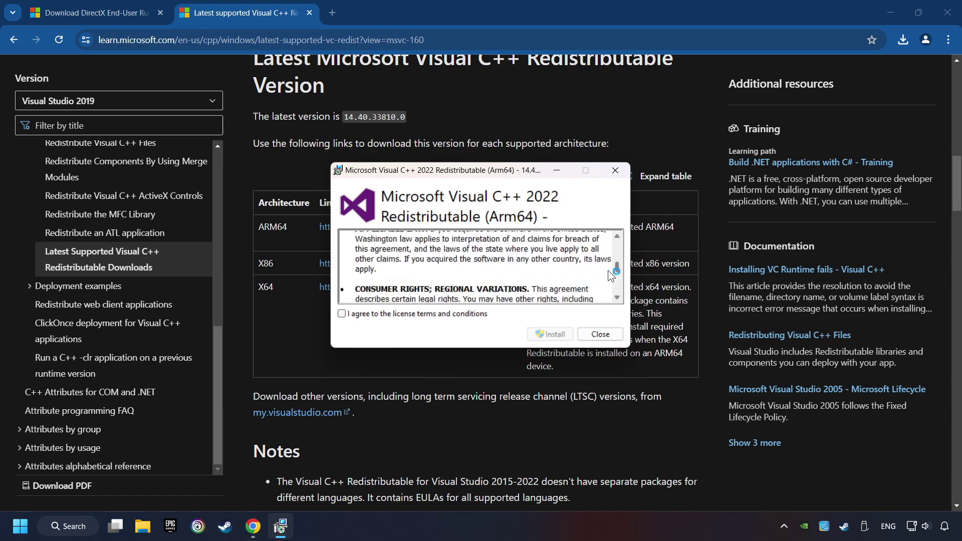
{"action": "scroll", "coordinate": [609, 270], "scroll_direction": "down", "scroll_amount": 5}
{"action": "left_click", "coordinate": [344, 314]}
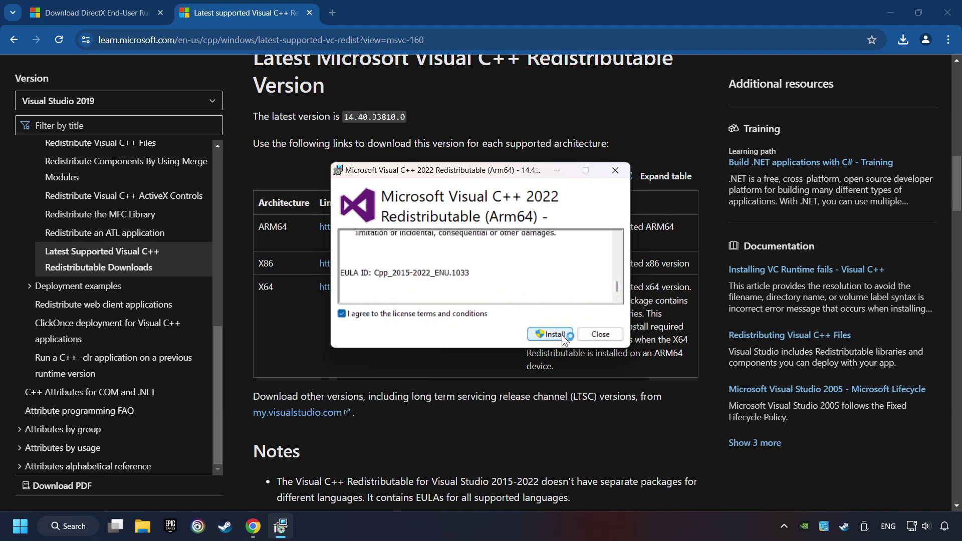
{"action": "left_click", "coordinate": [562, 335]}
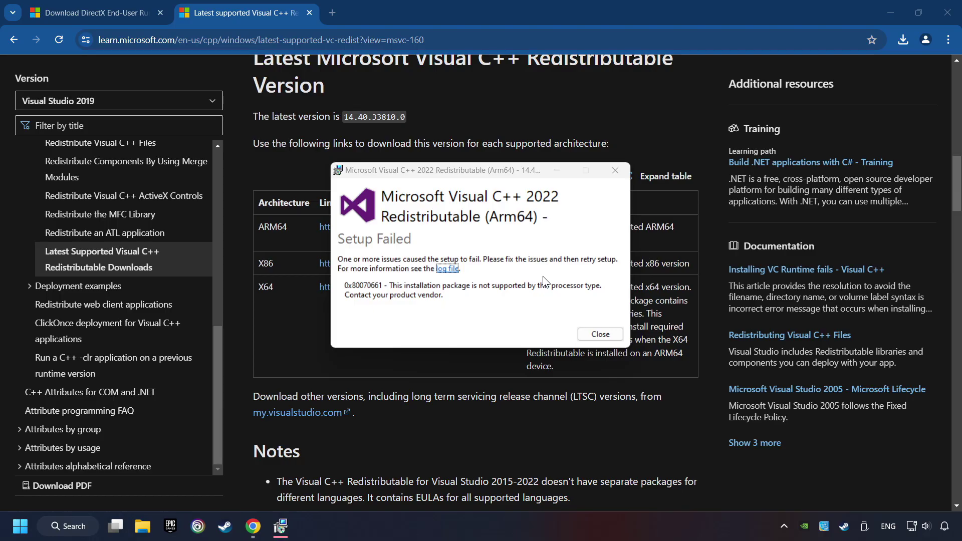
Dismiss the setup failure and install the x86 Visual C++ 2015-2022 Redistributable from Chrome downloads.
{"action": "left_click", "coordinate": [599, 333]}
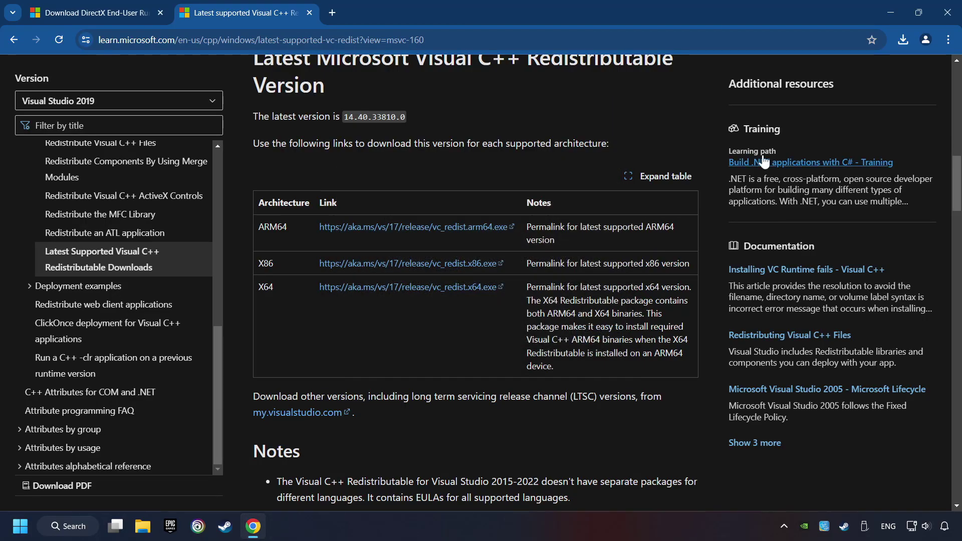
{"action": "left_click", "coordinate": [903, 39]}
{"action": "left_click", "coordinate": [804, 122]}
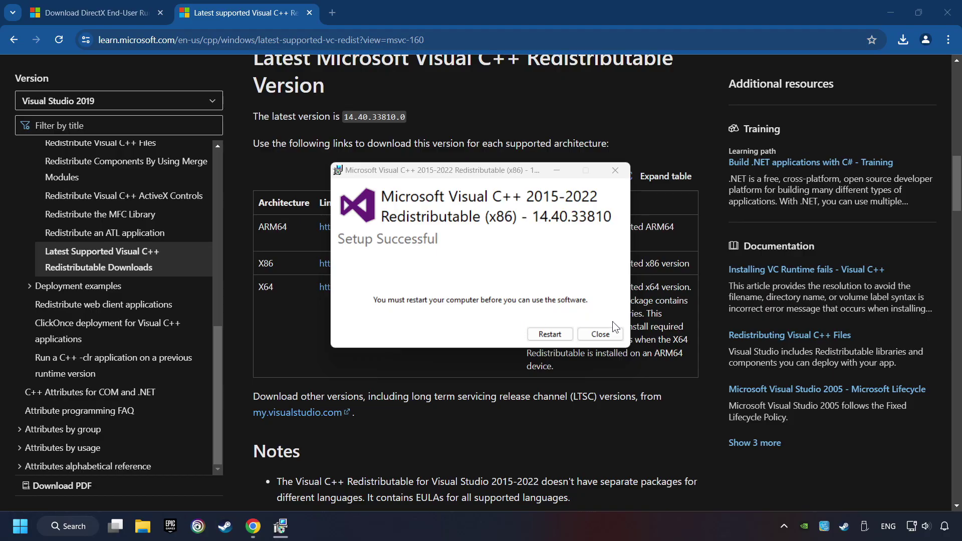
Close the finished x86 setup and install the x64 Visual C++ 2015-2022 Redistributable 14.40.33810.
{"action": "left_click", "coordinate": [604, 334]}
{"action": "left_click", "coordinate": [902, 40]}
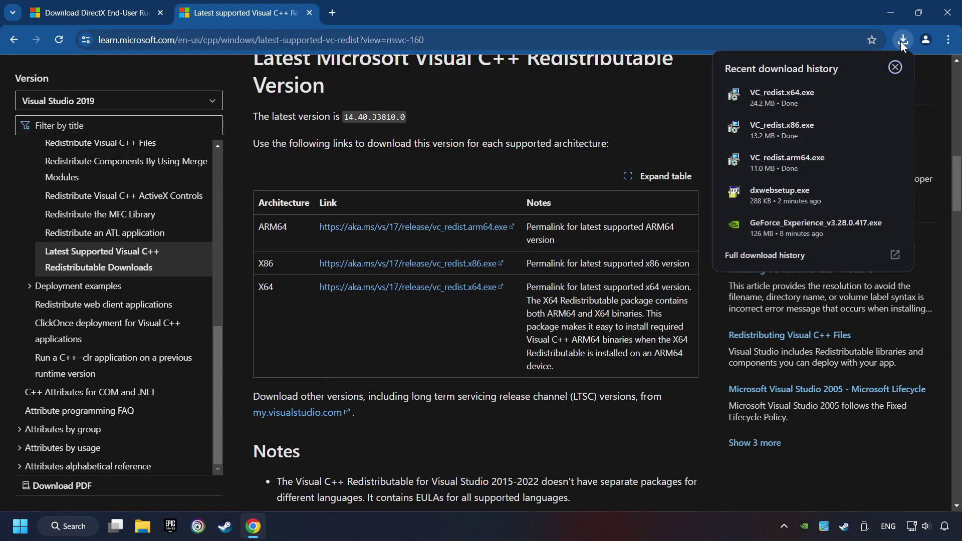
{"action": "left_click", "coordinate": [822, 92]}
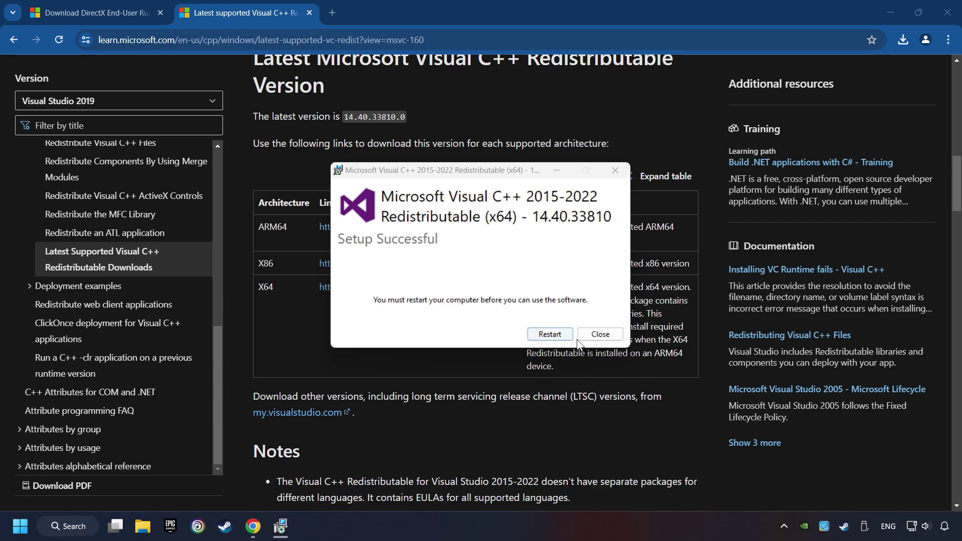
Restart, then run Windows Update's check, confirm the PC is up to date, and close Settings.
{"action": "left_click", "coordinate": [552, 335]}
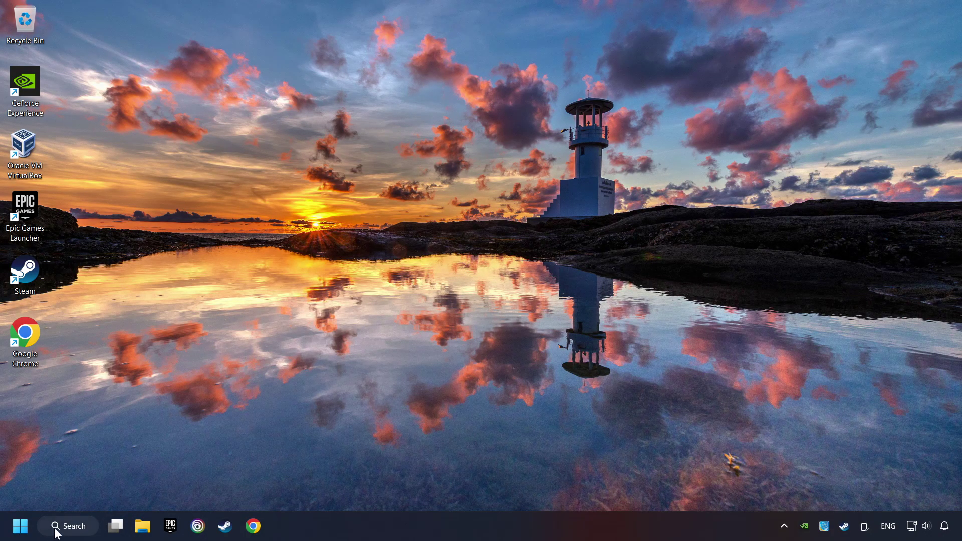
{"action": "left_click", "coordinate": [71, 526]}
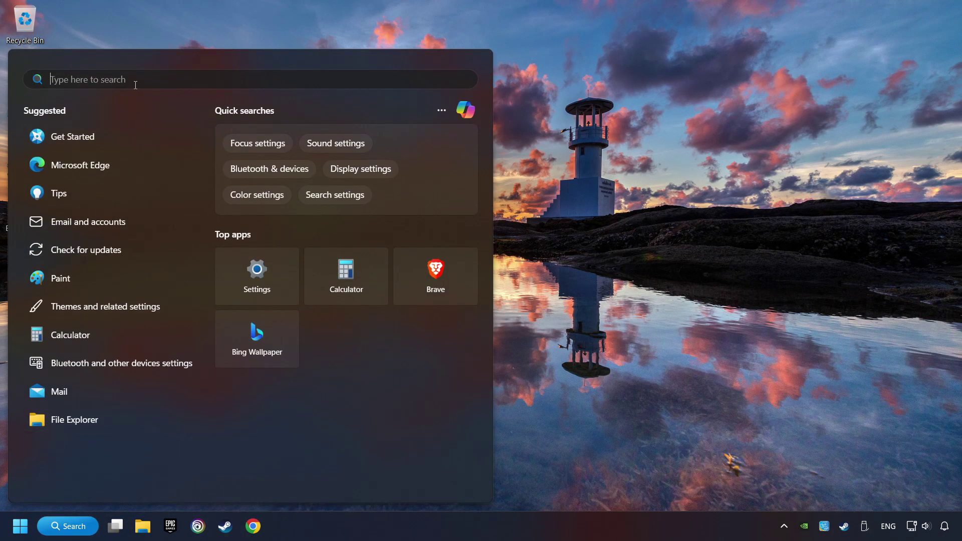
{"action": "type", "text": "updates"}
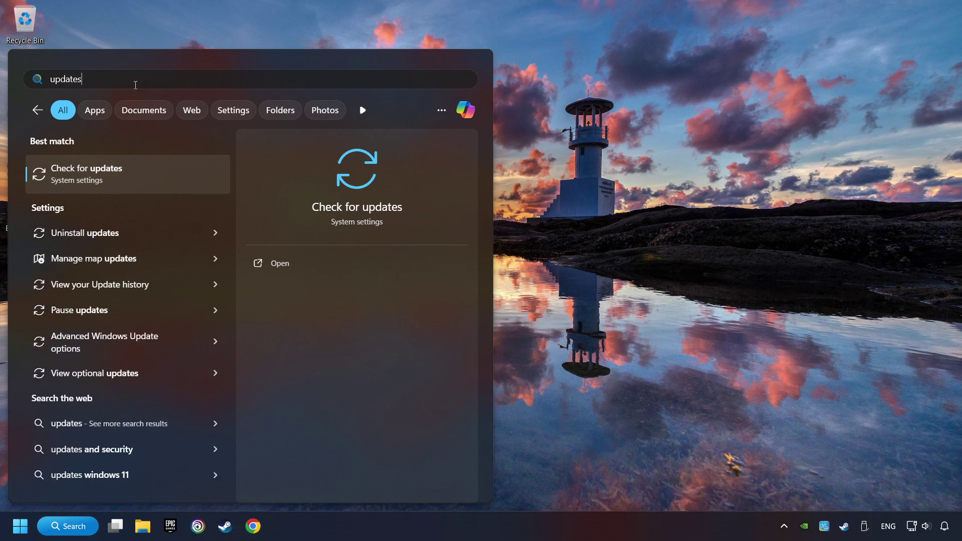
{"action": "left_click", "coordinate": [190, 170]}
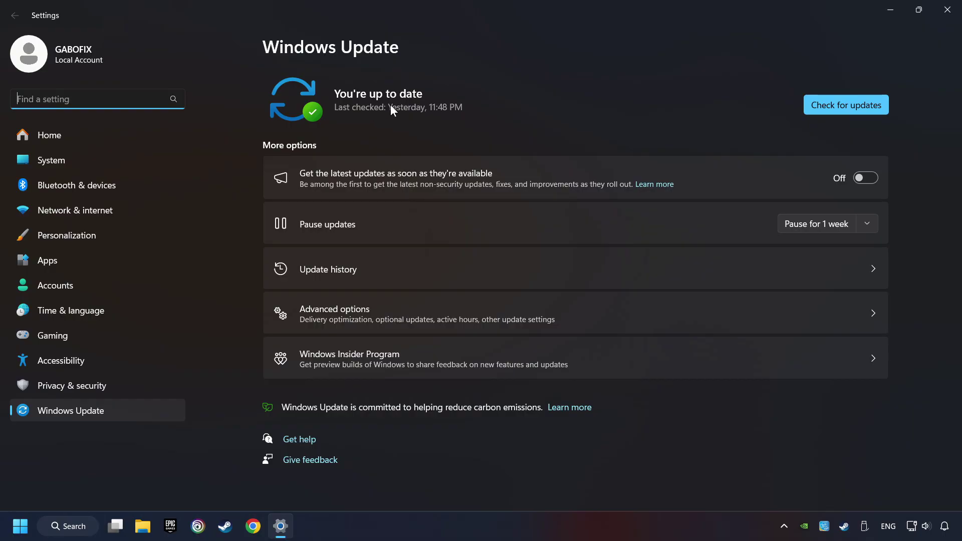
{"action": "left_click", "coordinate": [867, 107]}
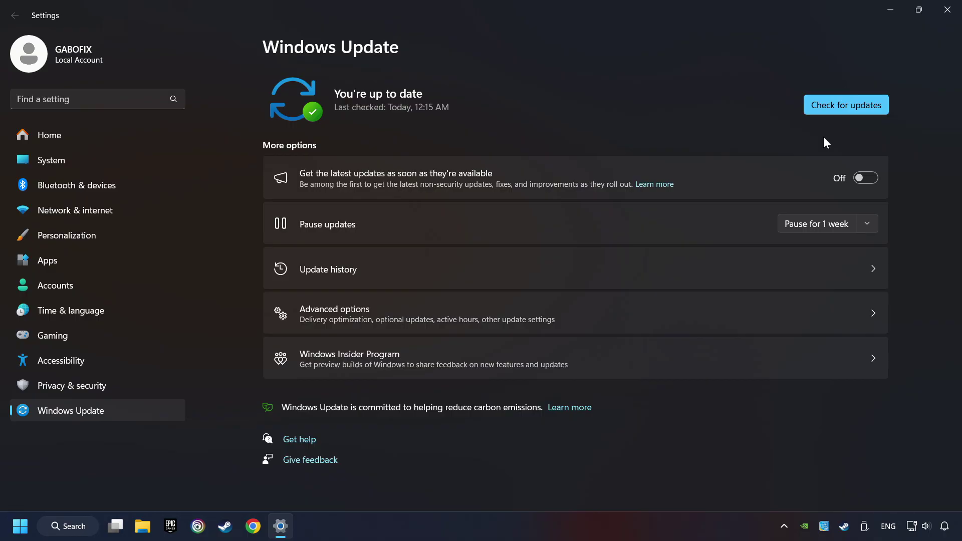
{"action": "left_click", "coordinate": [949, 9]}
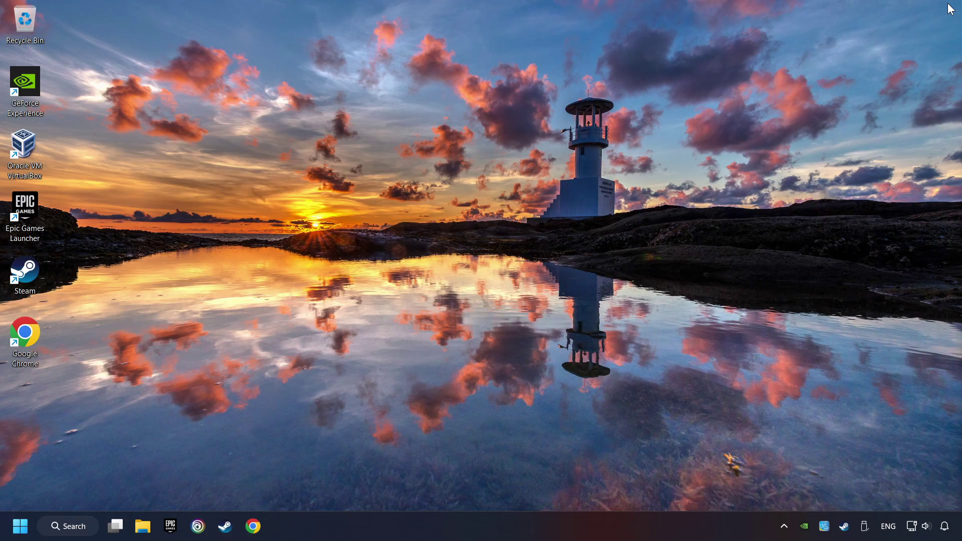
Open Task Manager from the taskbar and show its Startup apps list.
{"action": "right_click", "coordinate": [480, 526]}
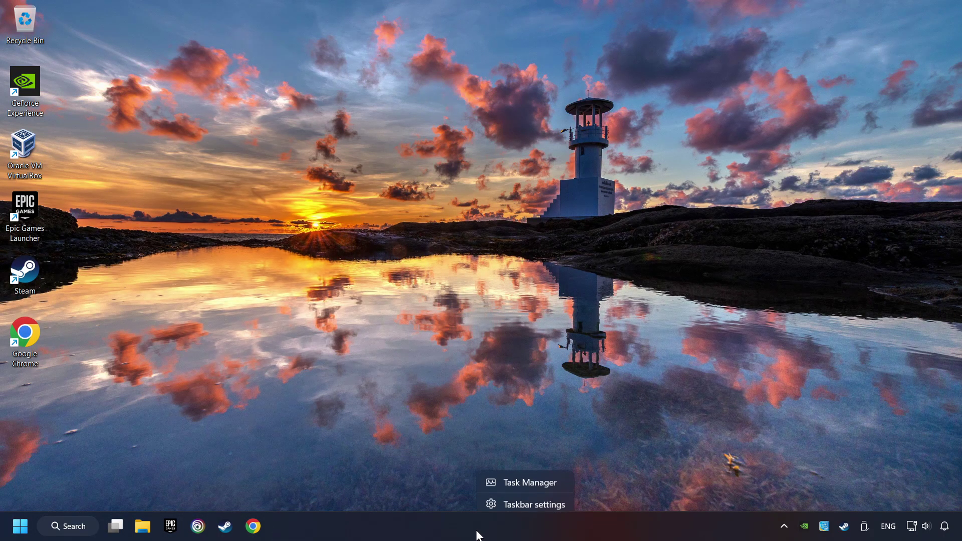
{"action": "left_click", "coordinate": [531, 483]}
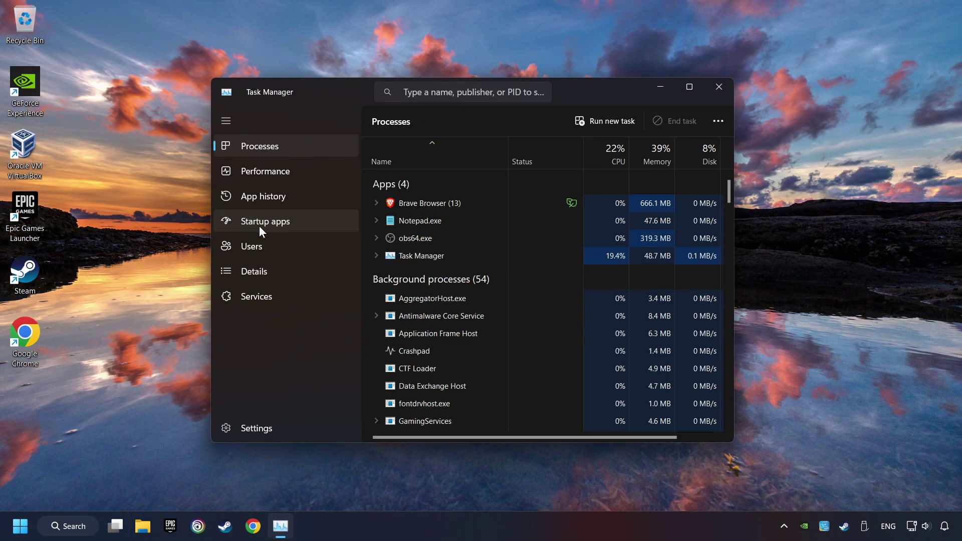
{"action": "left_click", "coordinate": [317, 222]}
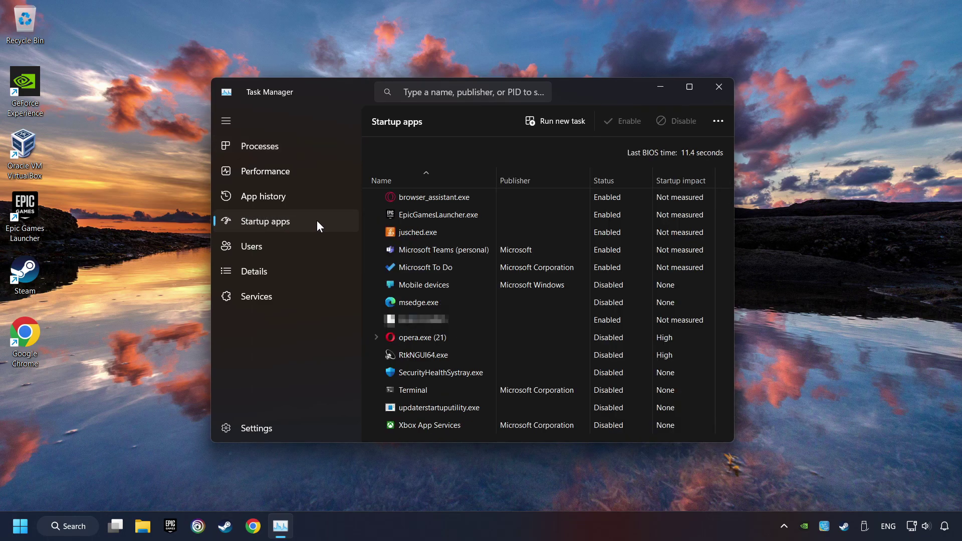
Disable To Do, both Teams, EpicGamesLauncher, jusched and browser_assistant at startup, then close Task Manager.
{"action": "left_click", "coordinate": [553, 264]}
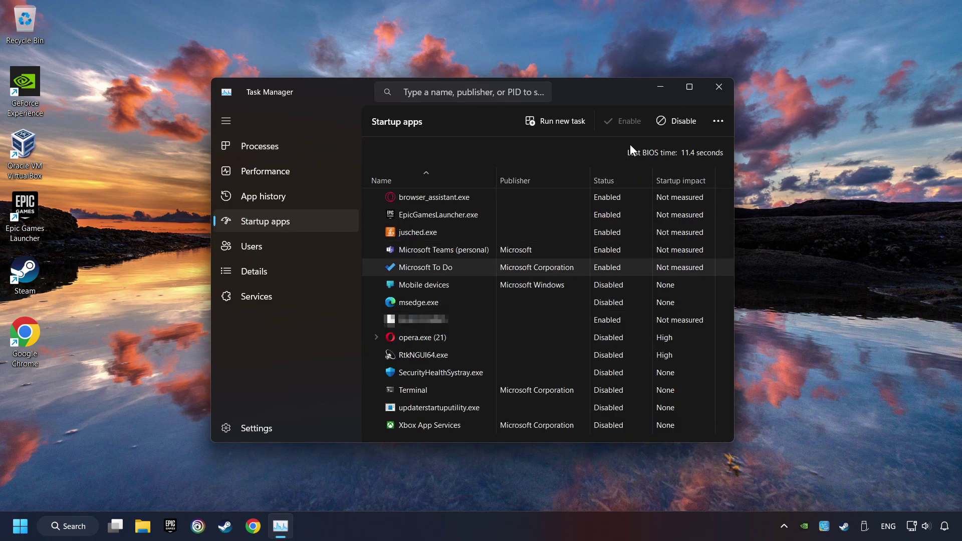
{"action": "left_click", "coordinate": [674, 126]}
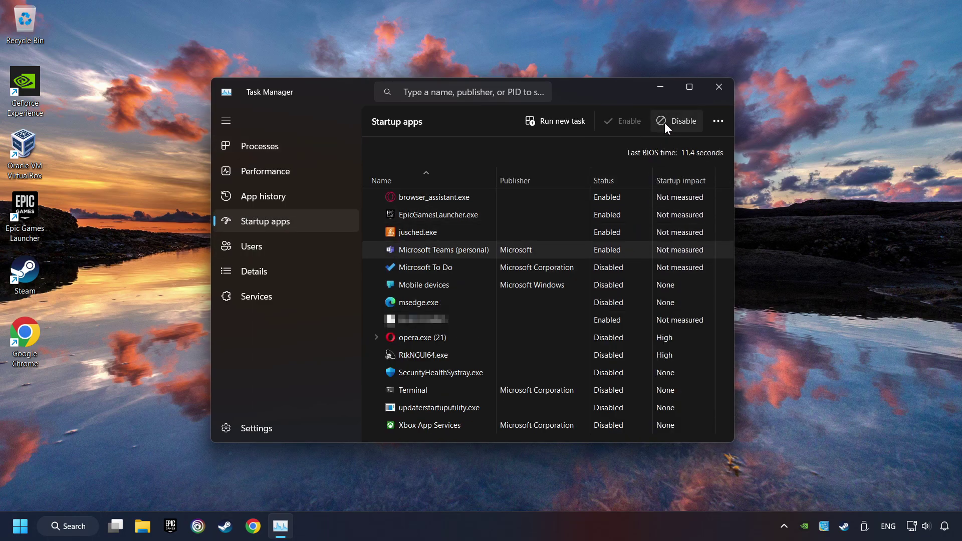
{"action": "left_click", "coordinate": [664, 122]}
{"action": "left_click", "coordinate": [611, 231]}
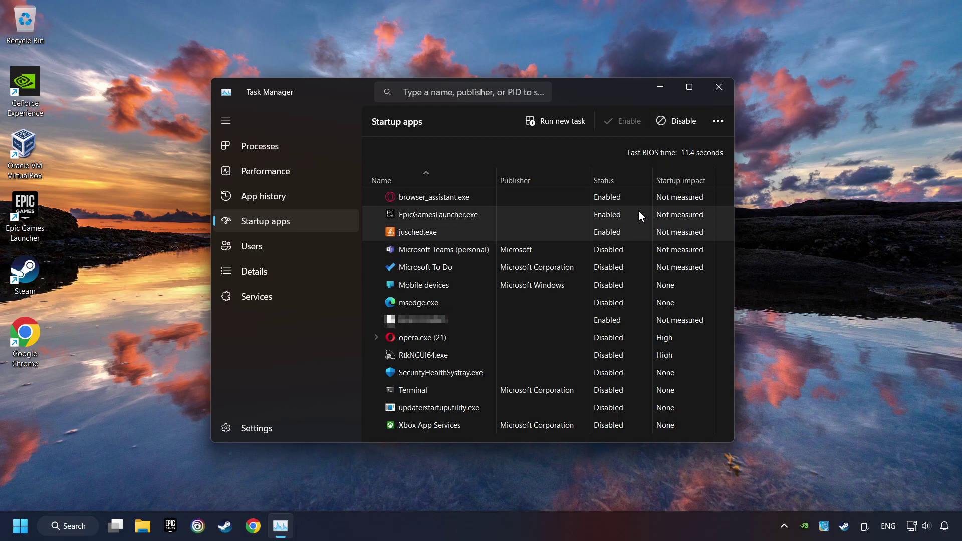
{"action": "left_click", "coordinate": [677, 122]}
{"action": "left_click", "coordinate": [626, 194]}
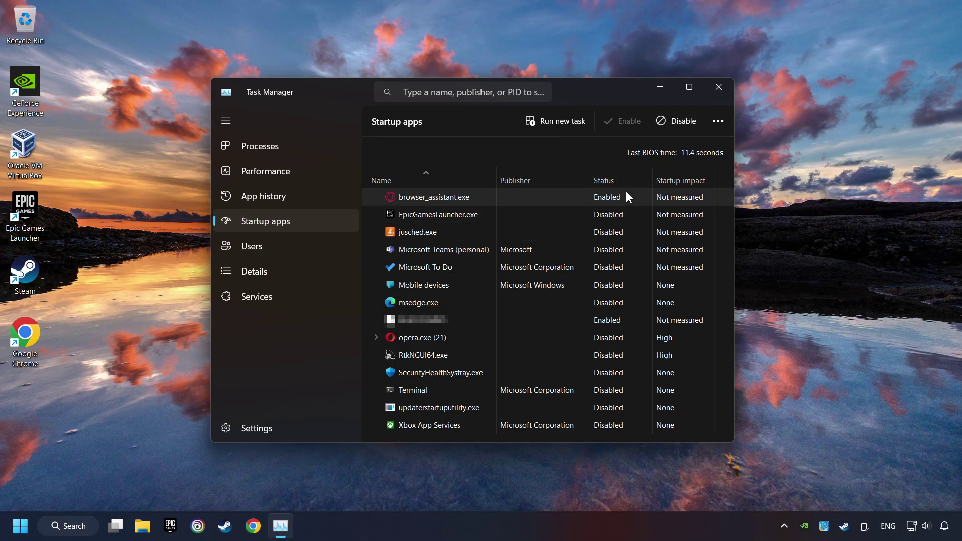
{"action": "left_click", "coordinate": [673, 123]}
{"action": "left_click", "coordinate": [726, 89]}
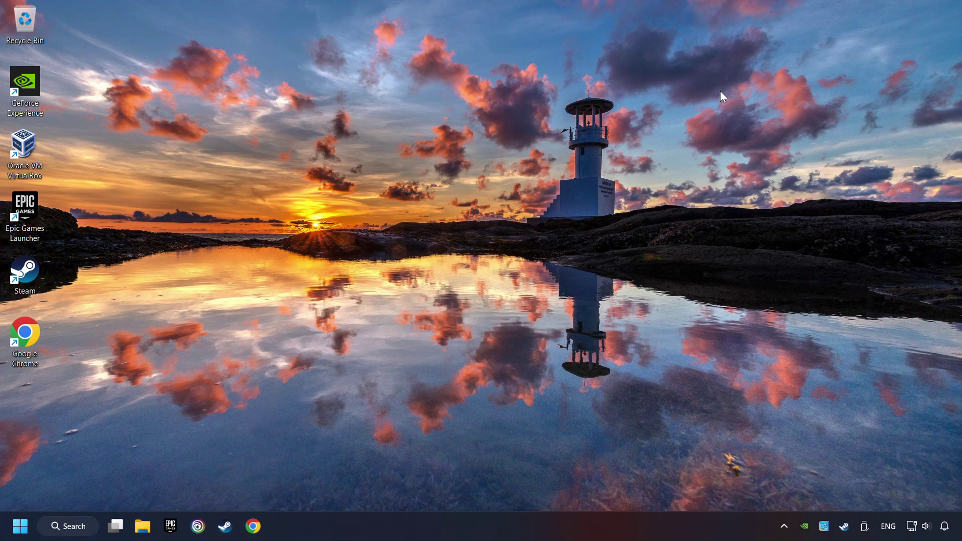
{"action": "left_click", "coordinate": [60, 526]}
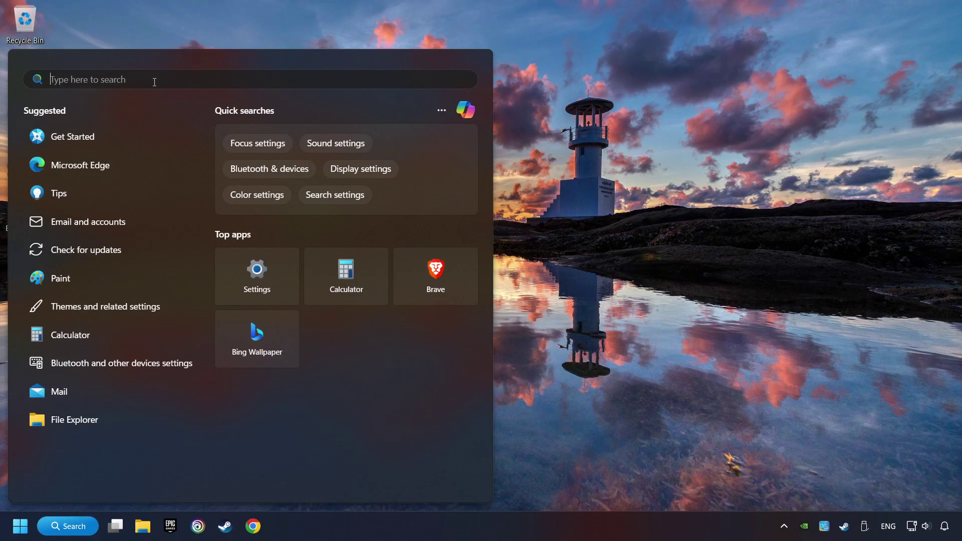
{"action": "type", "text": "windows se"}
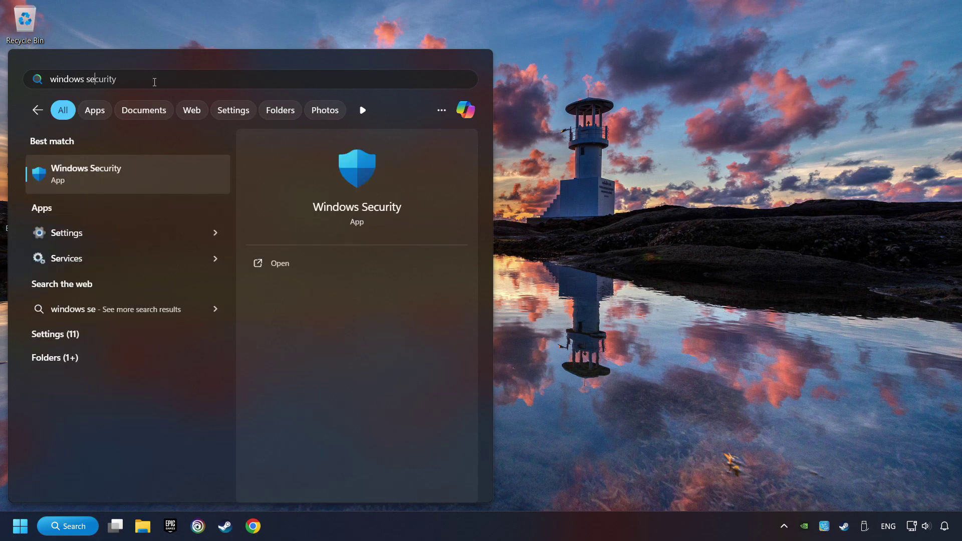
{"action": "type", "text": "curity"}
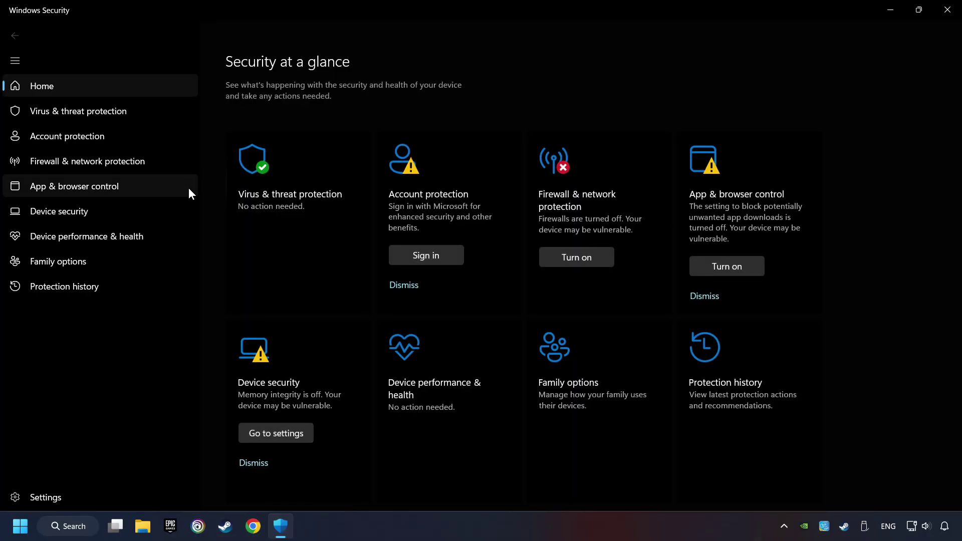
{"action": "left_click", "coordinate": [312, 217]}
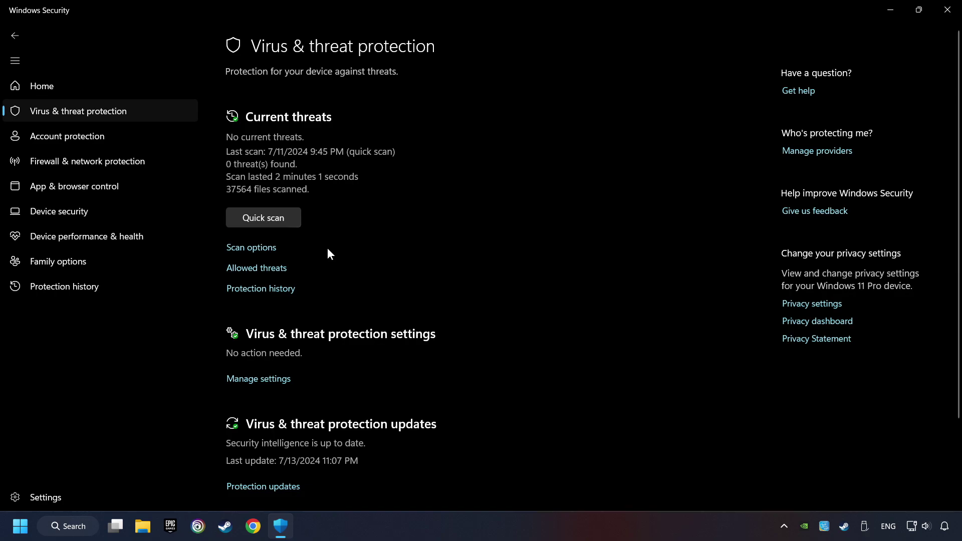
{"action": "scroll", "coordinate": [329, 254], "scroll_direction": "down", "scroll_amount": 2}
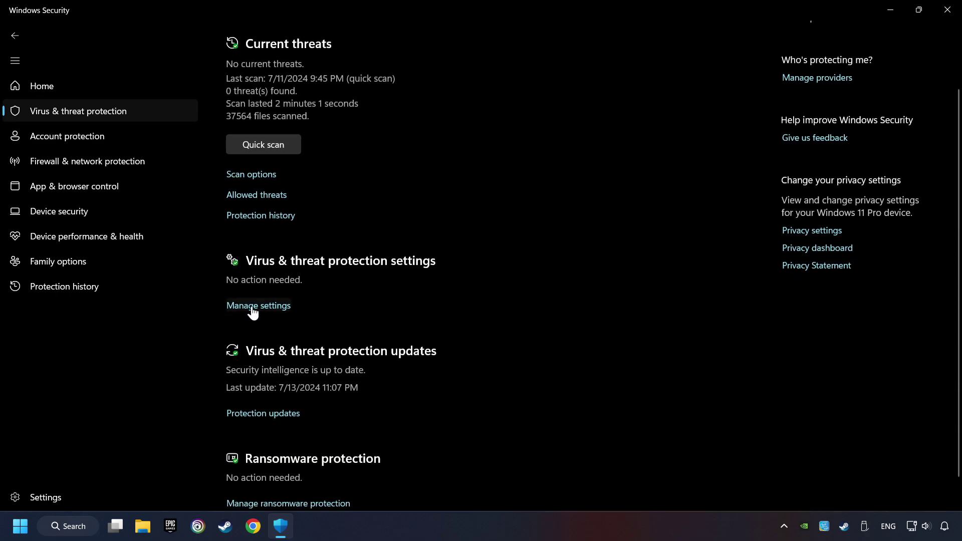
{"action": "left_click", "coordinate": [280, 307]}
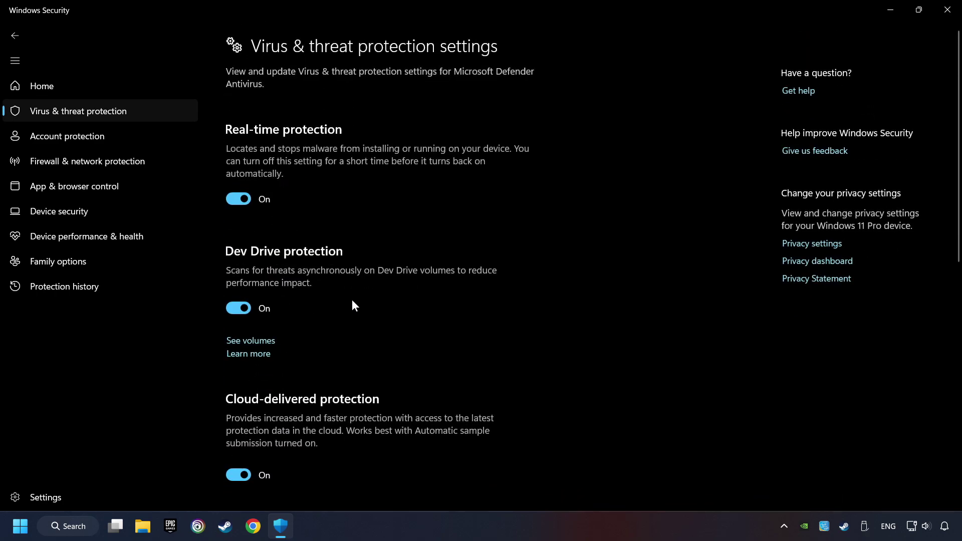
{"action": "scroll", "coordinate": [356, 321], "scroll_direction": "down", "scroll_amount": 10}
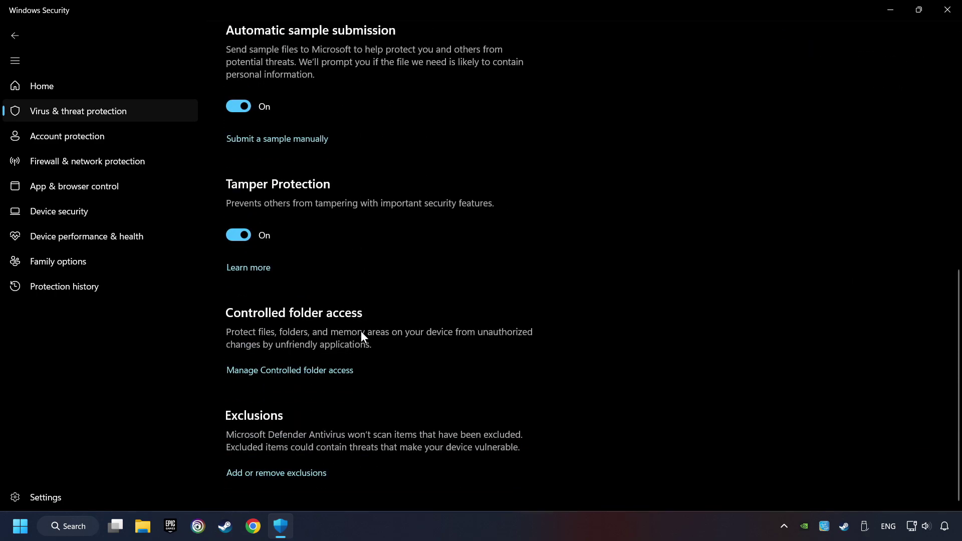
{"action": "left_click", "coordinate": [288, 480]}
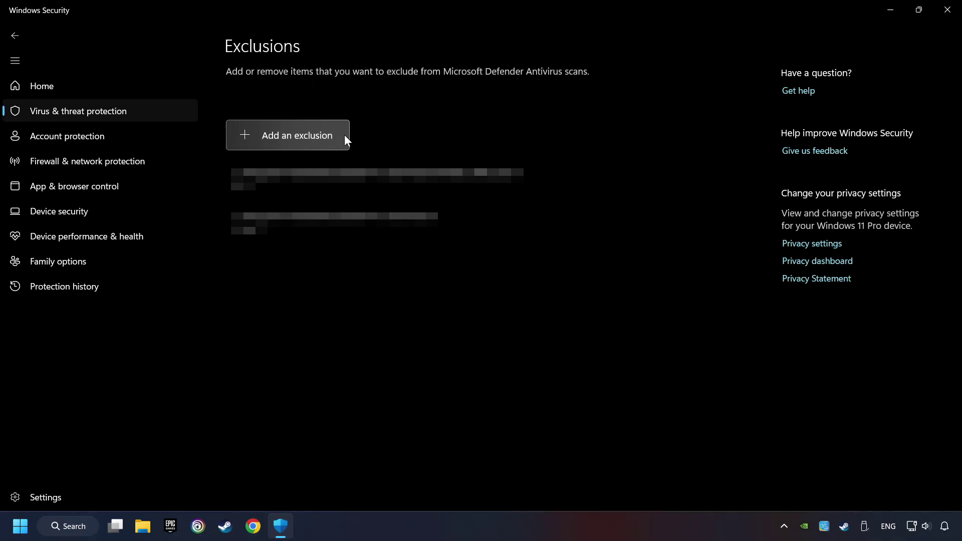
{"action": "left_click", "coordinate": [945, 15]}
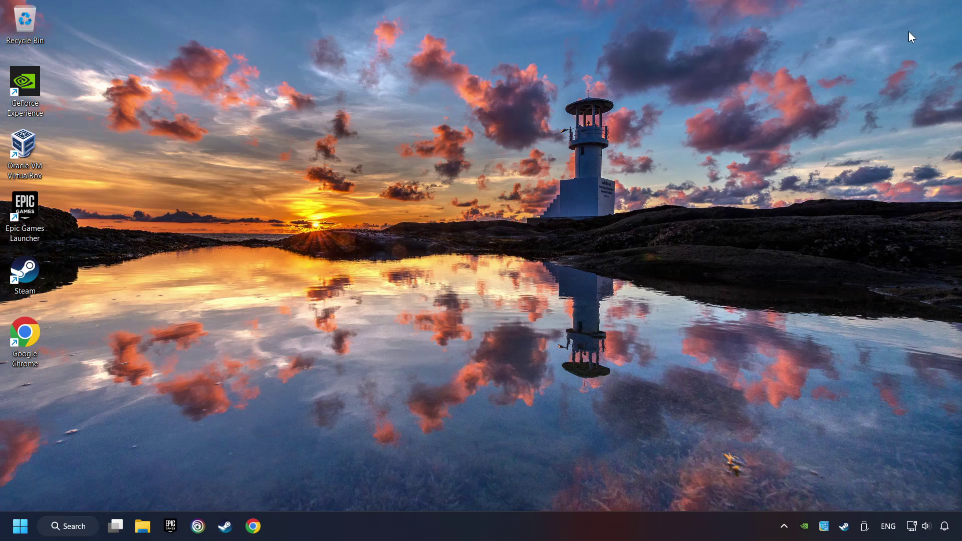
Open the firewall's 'Allow an app' list via search and unlock it with Change settings.
{"action": "left_click", "coordinate": [94, 526]}
{"action": "type", "text": "firewall"}
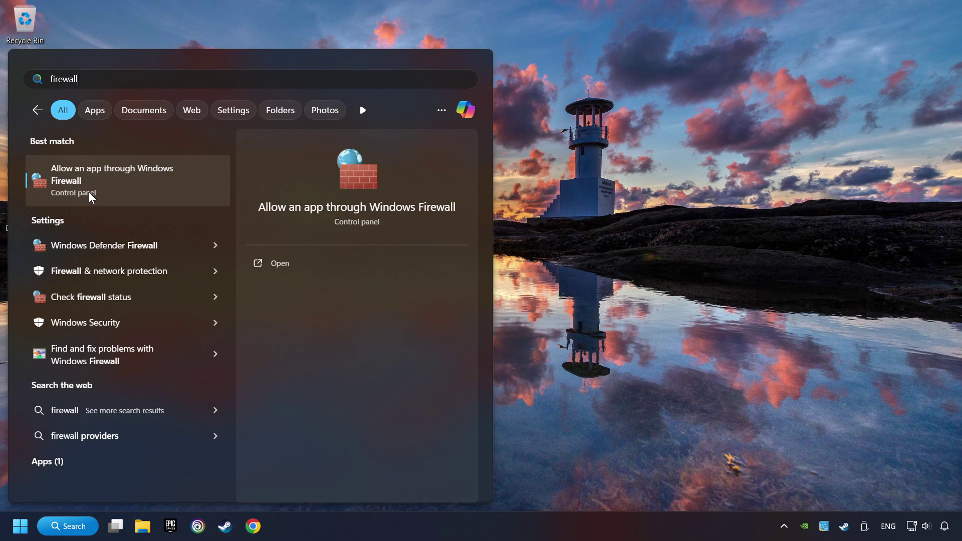
{"action": "left_click", "coordinate": [197, 176]}
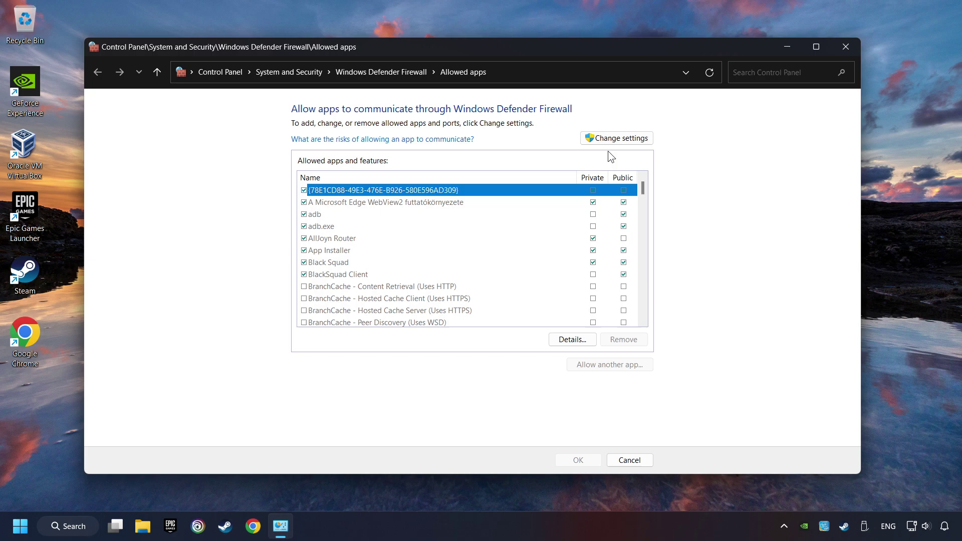
{"action": "left_click", "coordinate": [633, 137]}
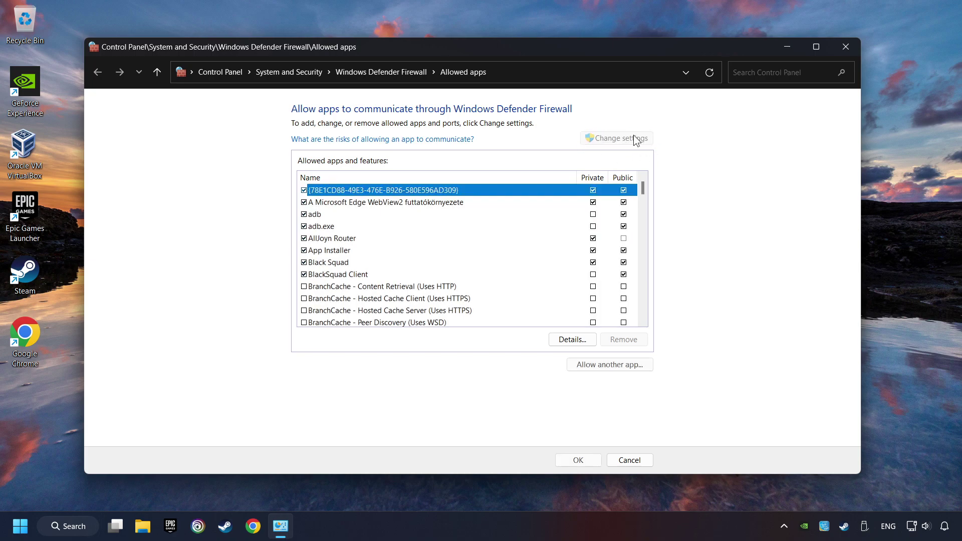
Allow GAME.exe on Private and Public networks and save the firewall change.
{"action": "scroll", "coordinate": [507, 240], "scroll_direction": "down", "scroll_amount": 15}
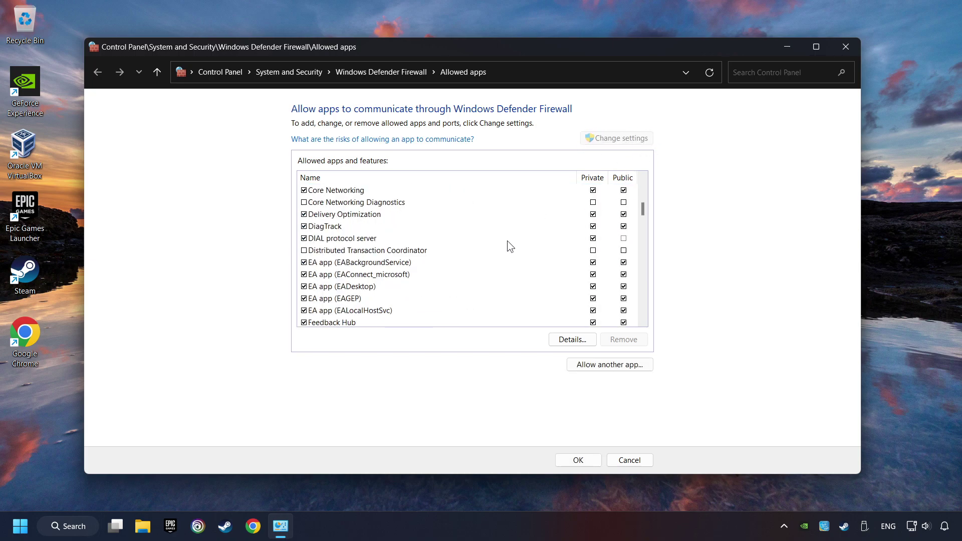
{"action": "scroll", "coordinate": [401, 240], "scroll_direction": "up", "scroll_amount": 14}
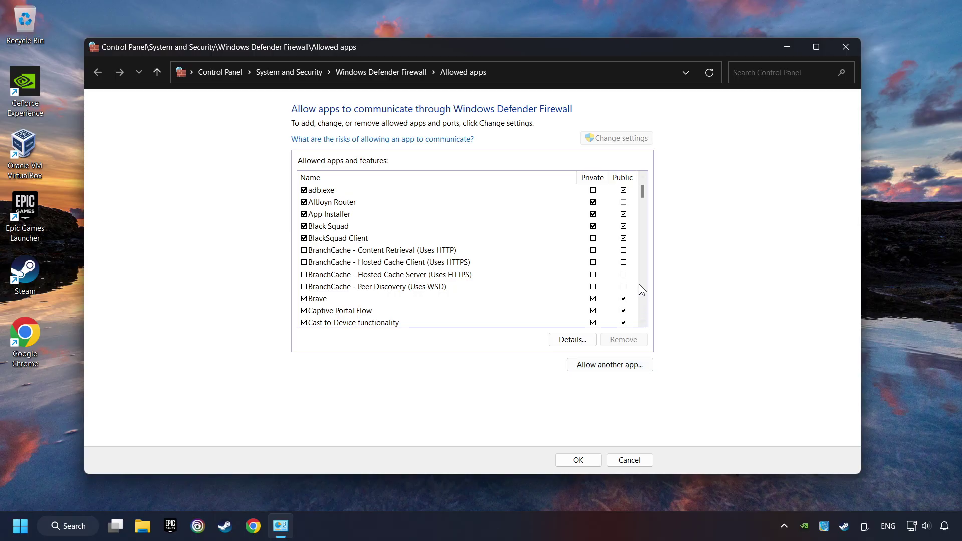
{"action": "scroll", "coordinate": [639, 195], "scroll_direction": "down", "scroll_amount": 10}
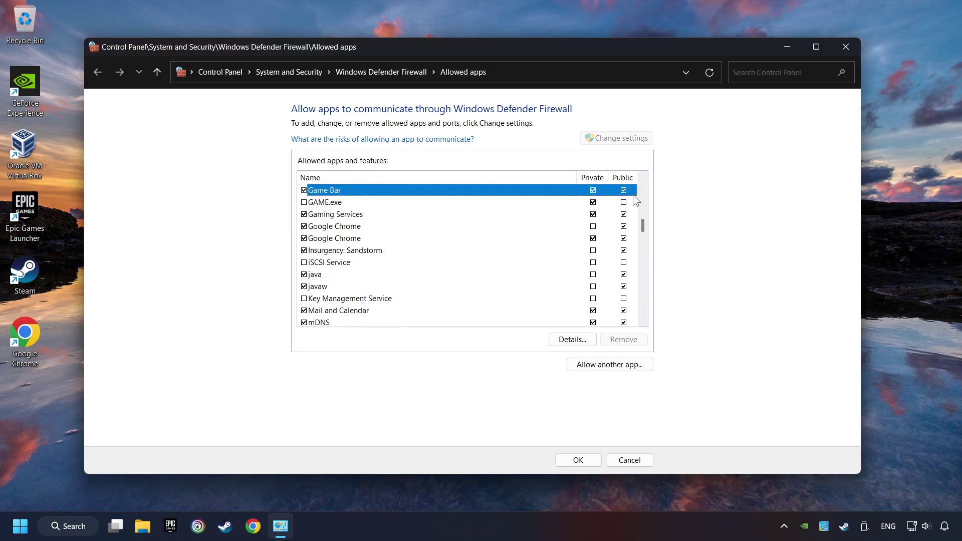
{"action": "left_click", "coordinate": [501, 203]}
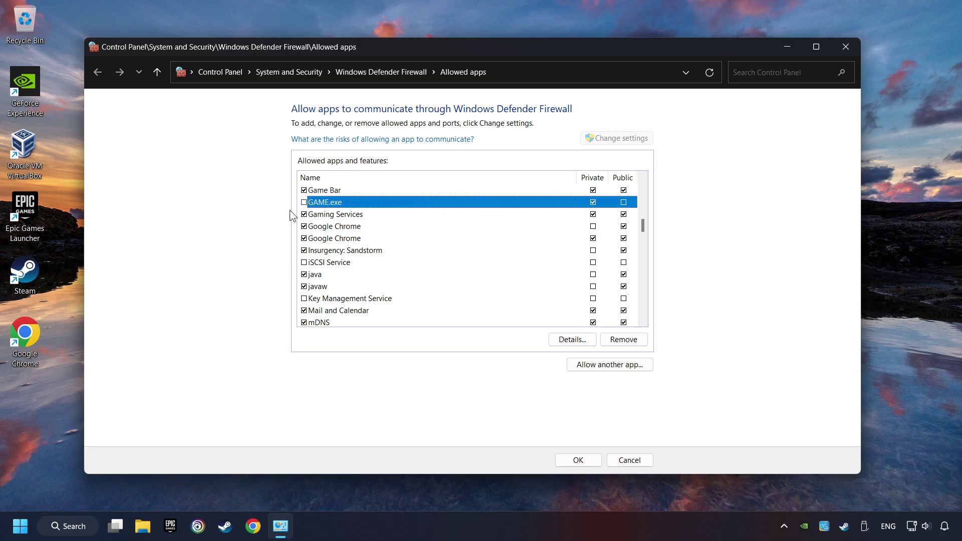
{"action": "left_click", "coordinate": [304, 203]}
{"action": "left_click", "coordinate": [624, 202]}
{"action": "left_click", "coordinate": [580, 461]}
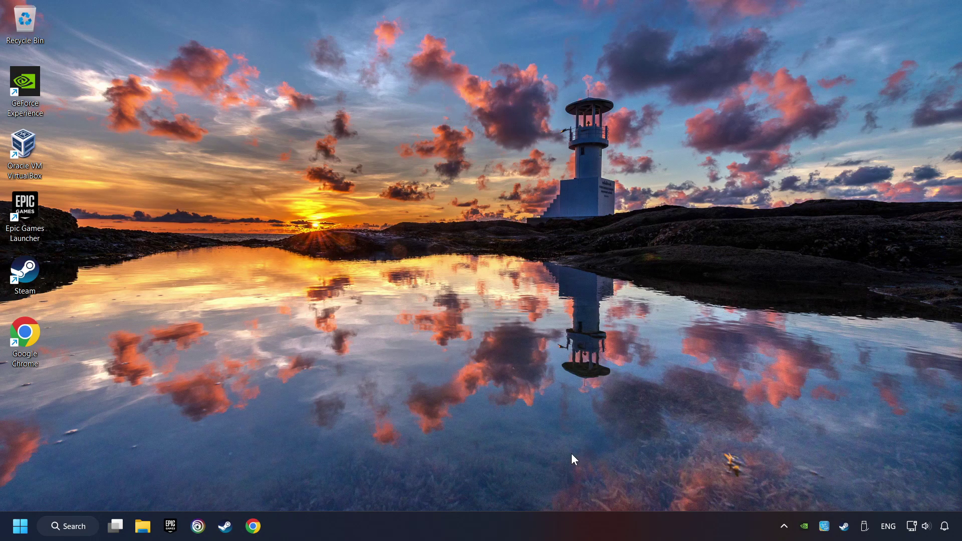
Launch Command Prompt as administrator from a 'cmd' search.
{"action": "left_click", "coordinate": [80, 526]}
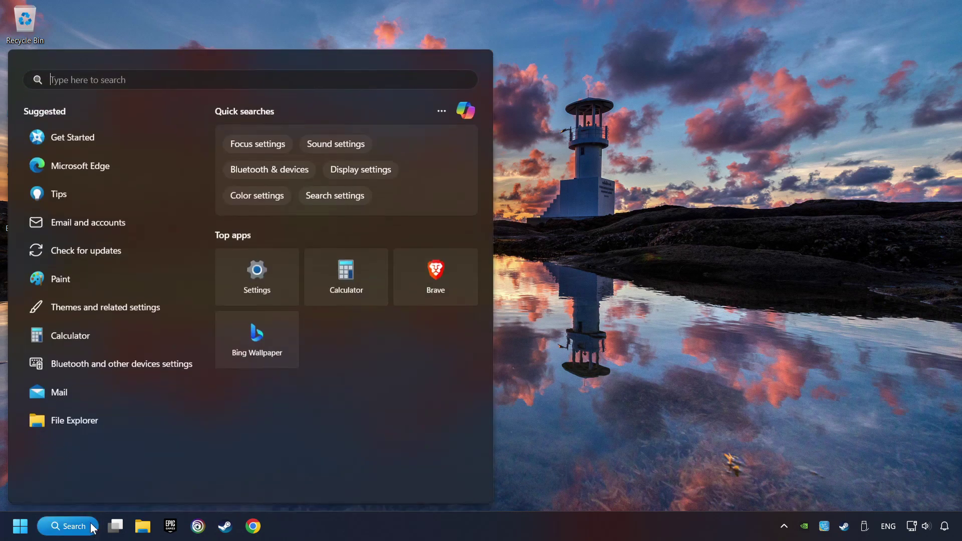
{"action": "type", "text": "cmd"}
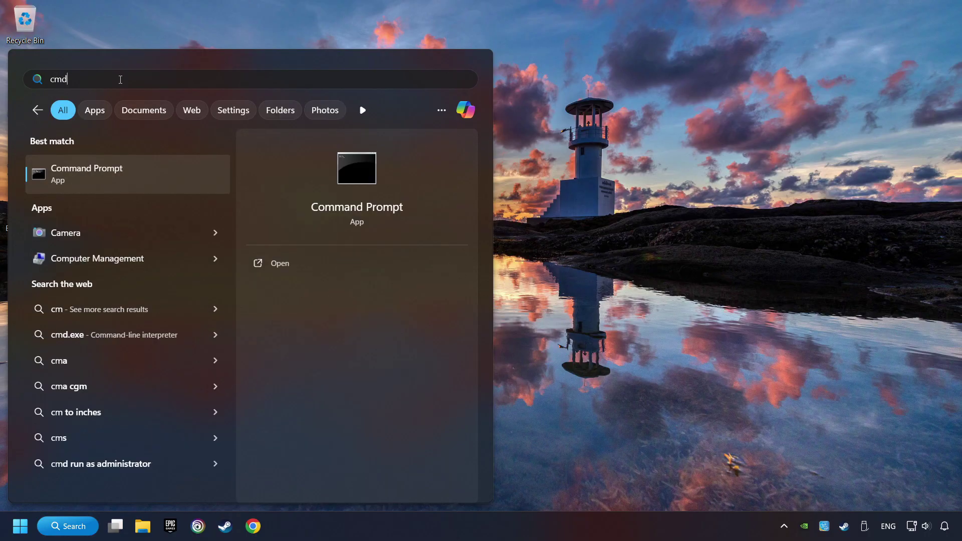
{"action": "right_click", "coordinate": [186, 175]}
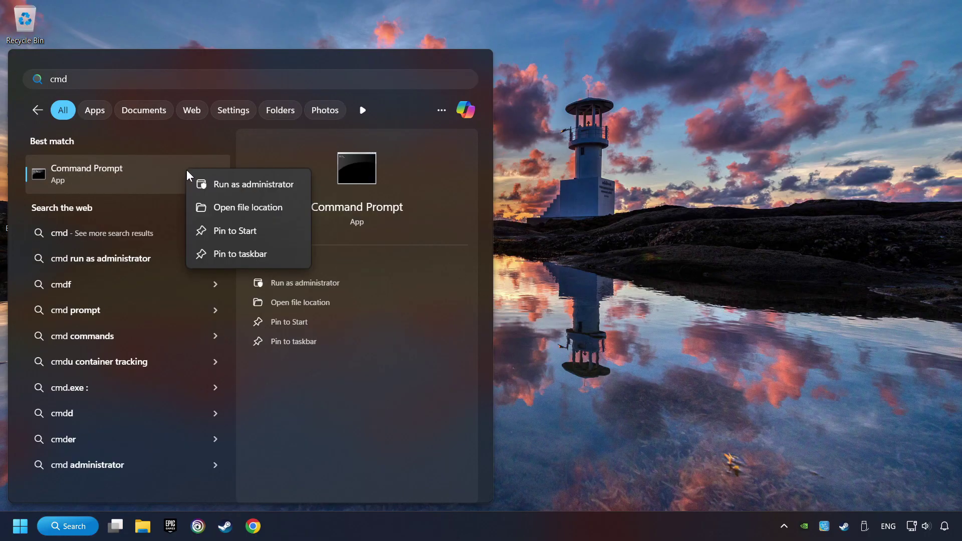
{"action": "left_click", "coordinate": [240, 184]}
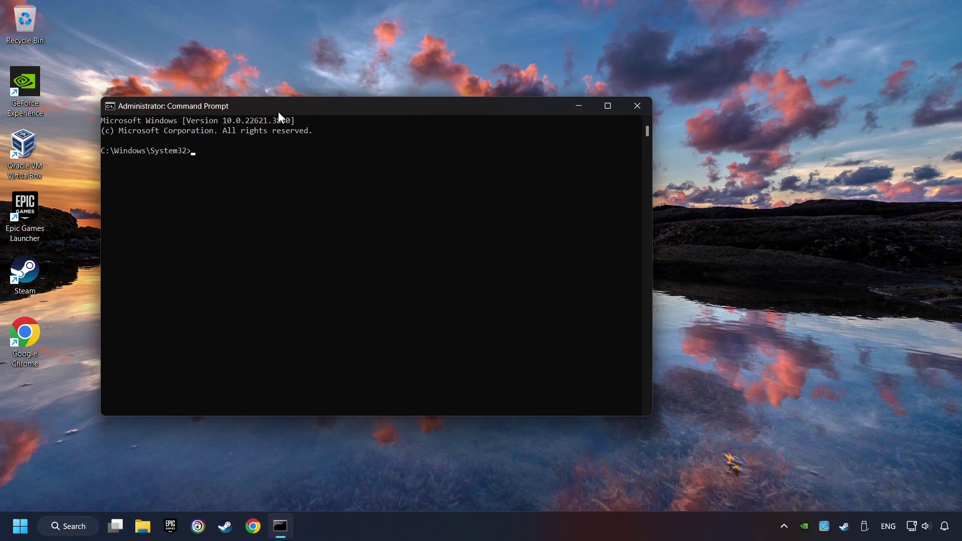
{"action": "left_click_drag", "start_coordinate": [279, 113], "coordinate": [385, 127]}
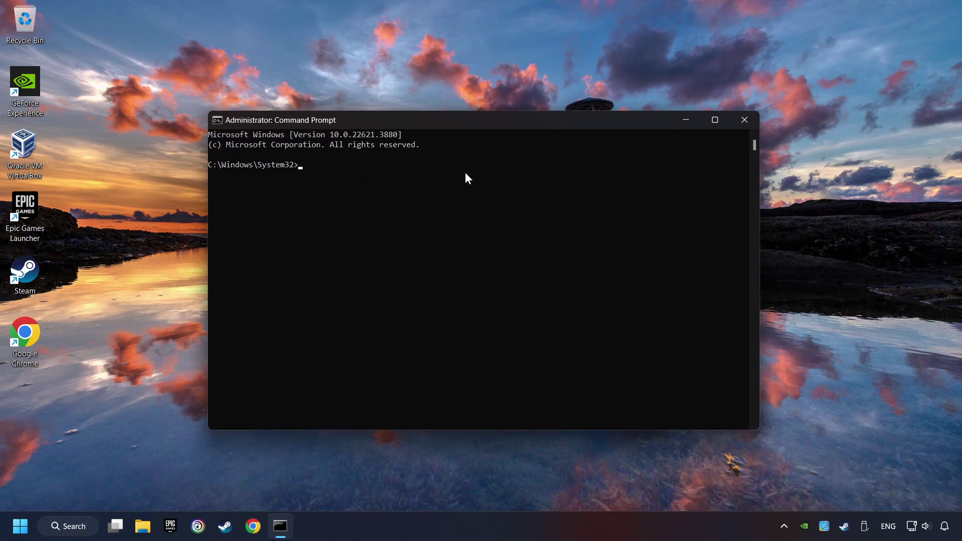
Run sfc /scannow in the administrator console.
{"action": "type", "text": "sfc /scannow"}
{"action": "key", "text": "Return"}
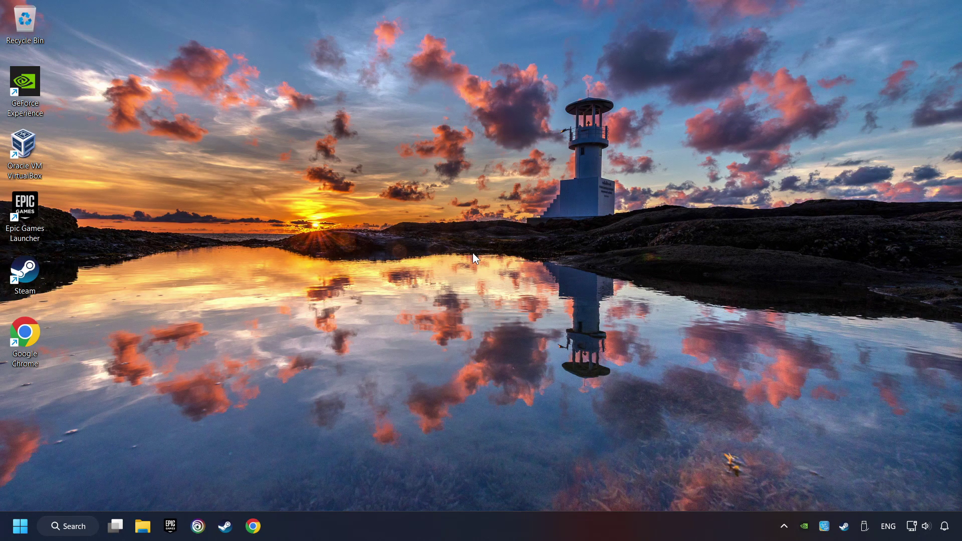
{"action": "left_click", "coordinate": [20, 526]}
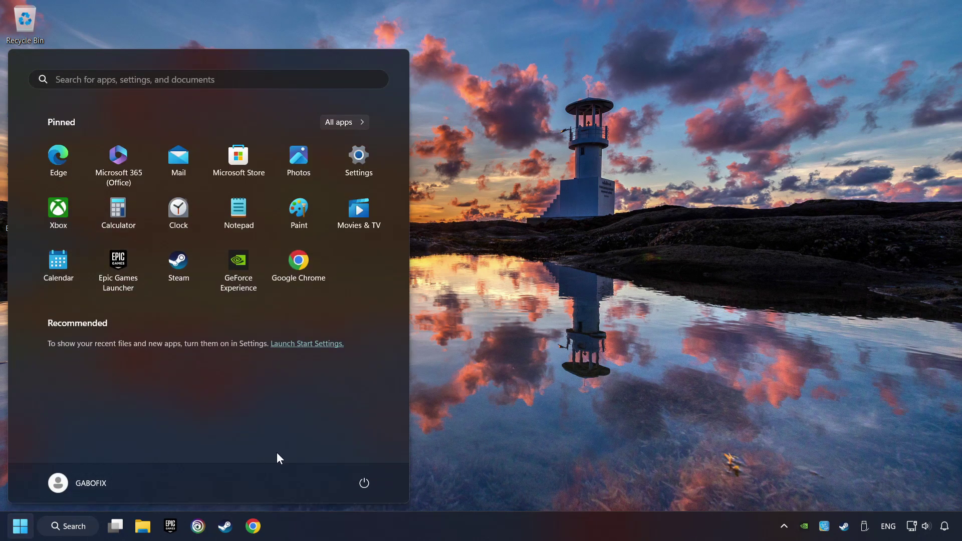